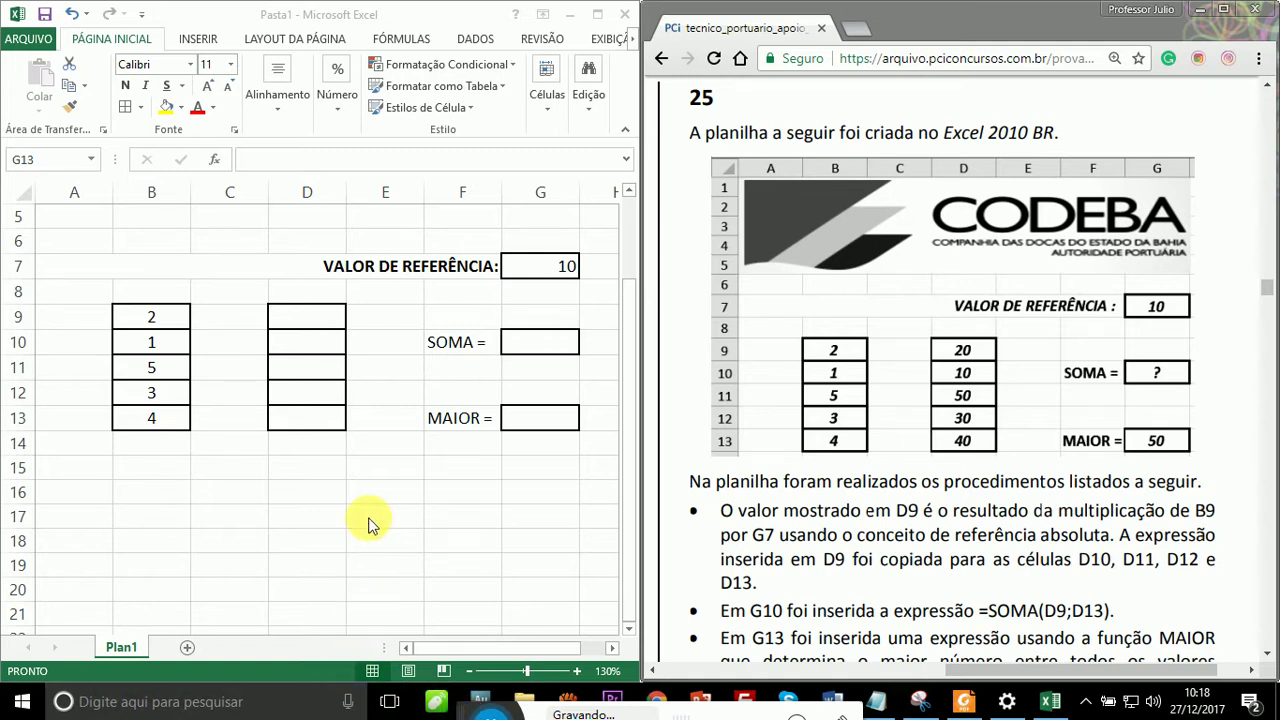
Step: Enter the formula =B9 in cell D9
click(333, 318)
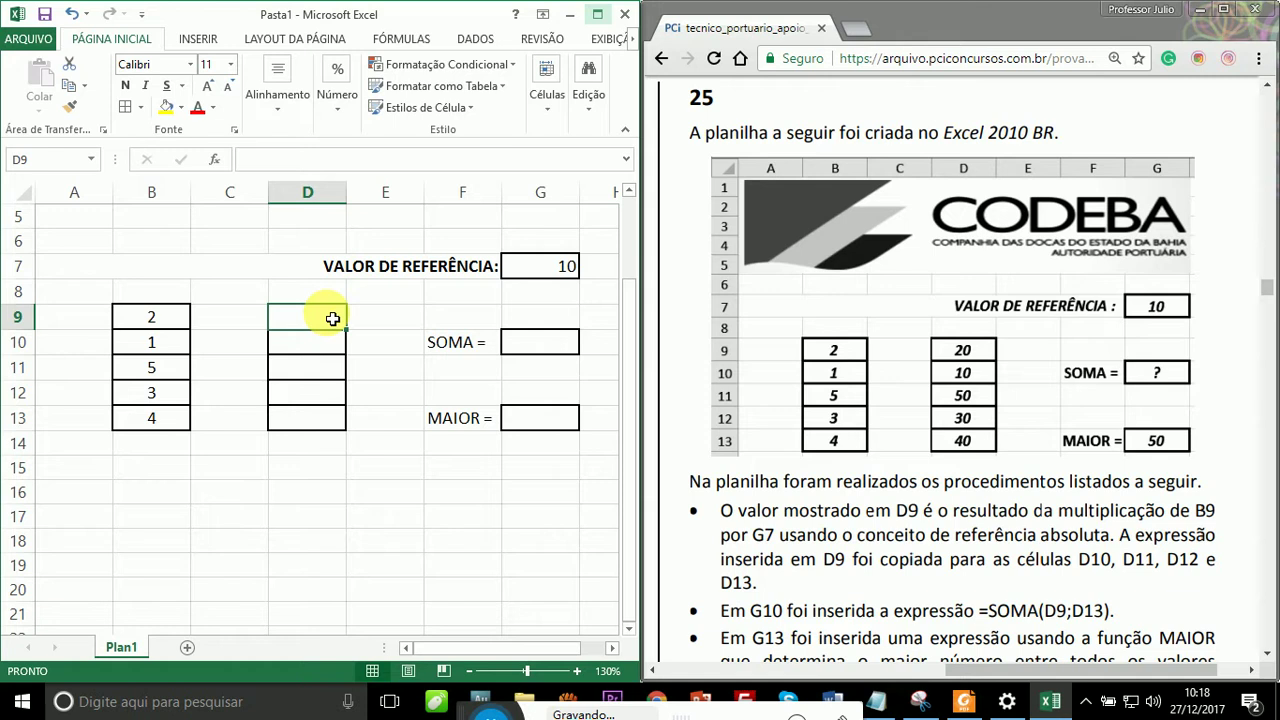
text(=)
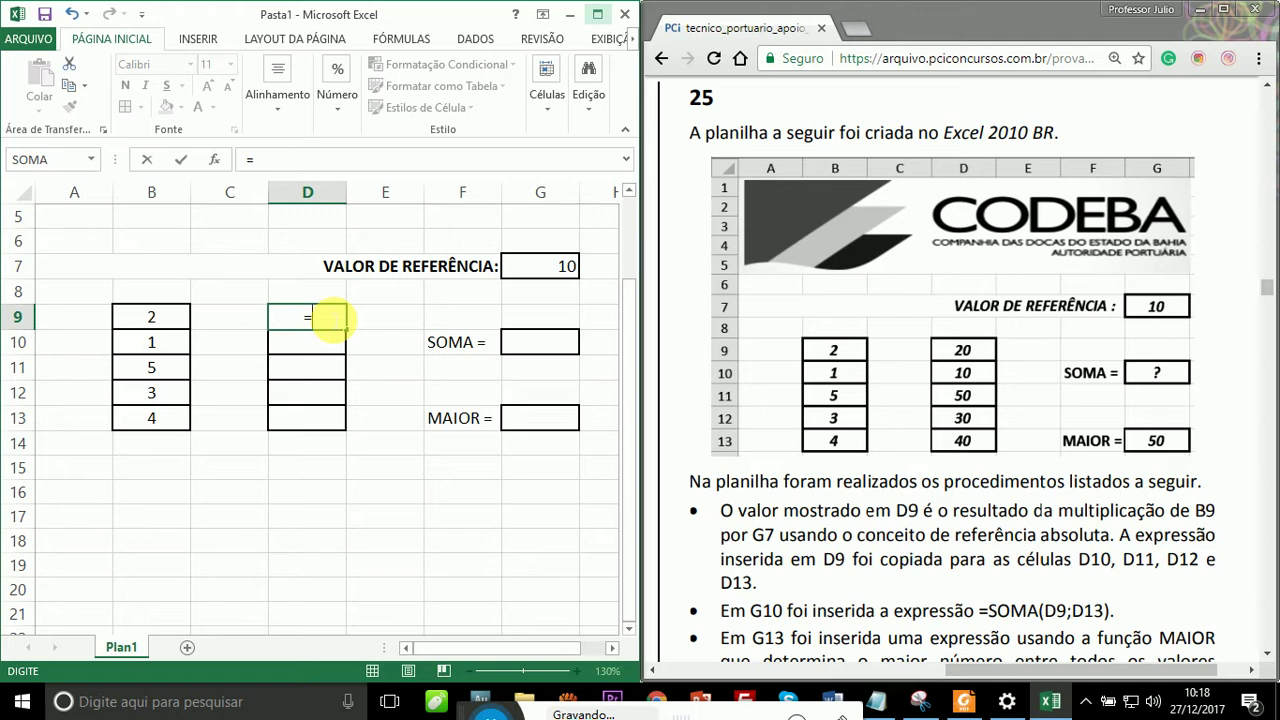
text(B9)
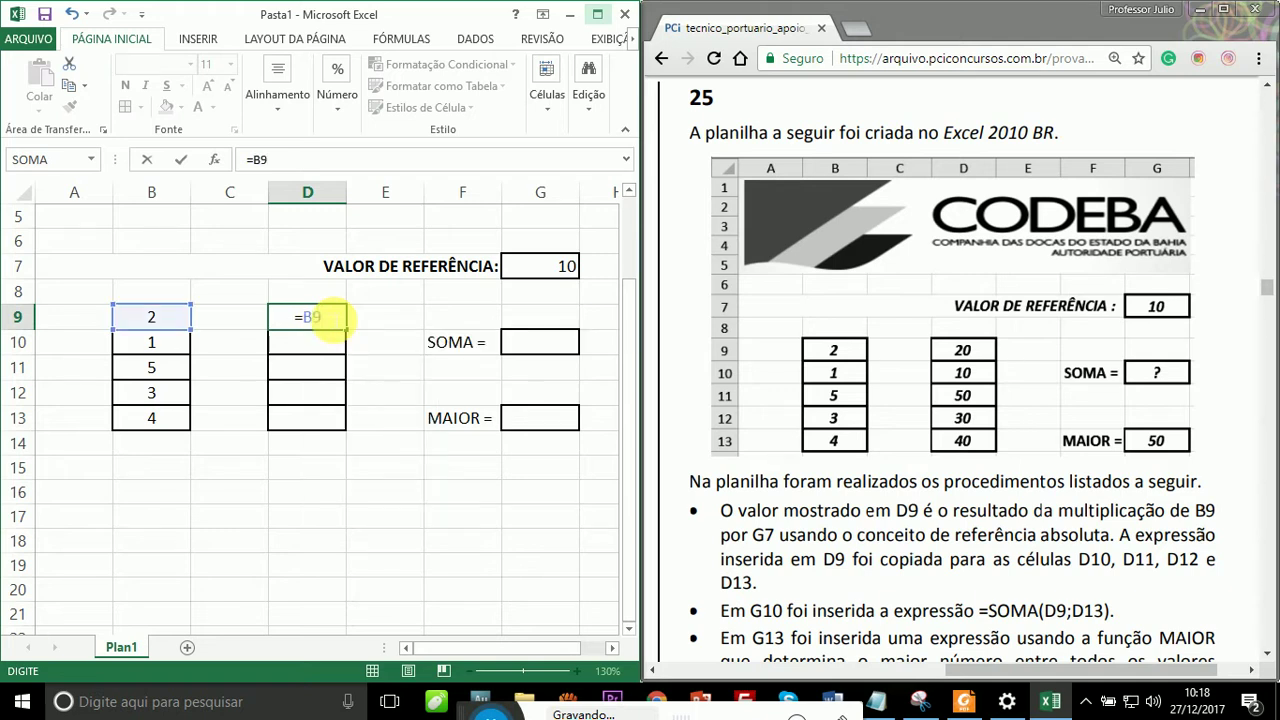
key(Up)
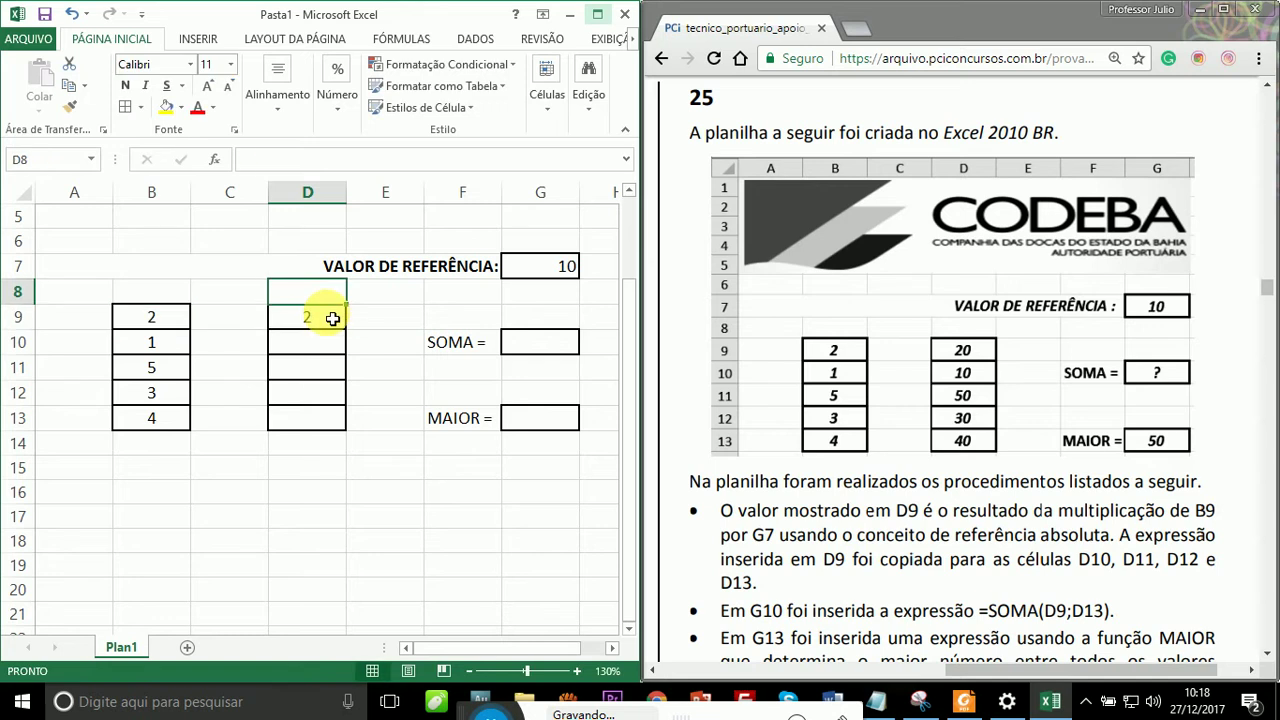
key(Up)
key(Up)
text(8)
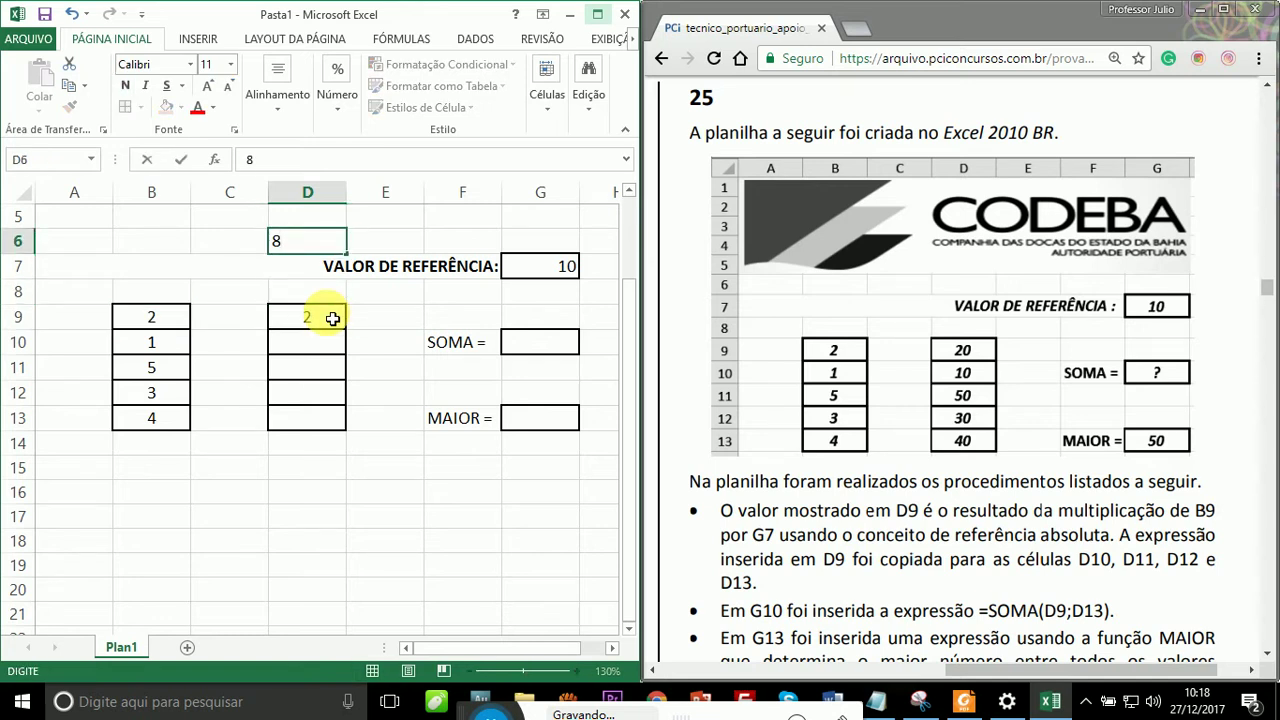
key(Return)
key(Down)
key(Down)
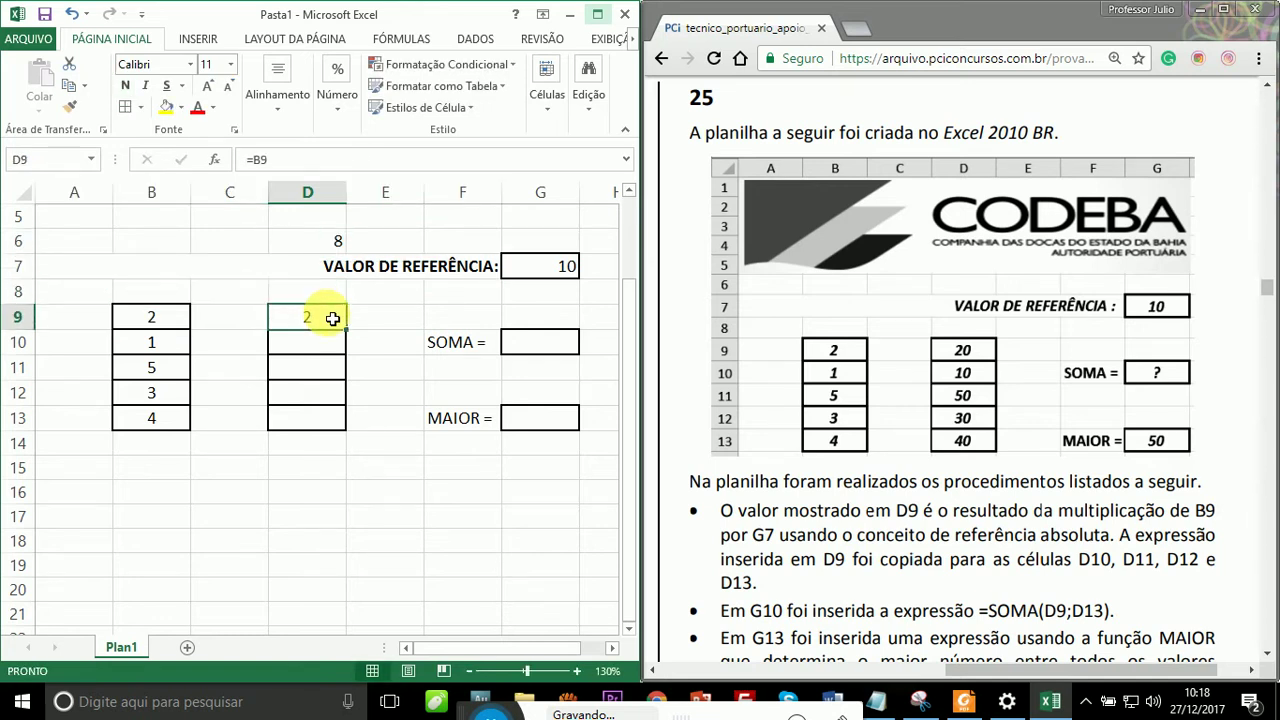
key(Up)
key(Up)
key(Up)
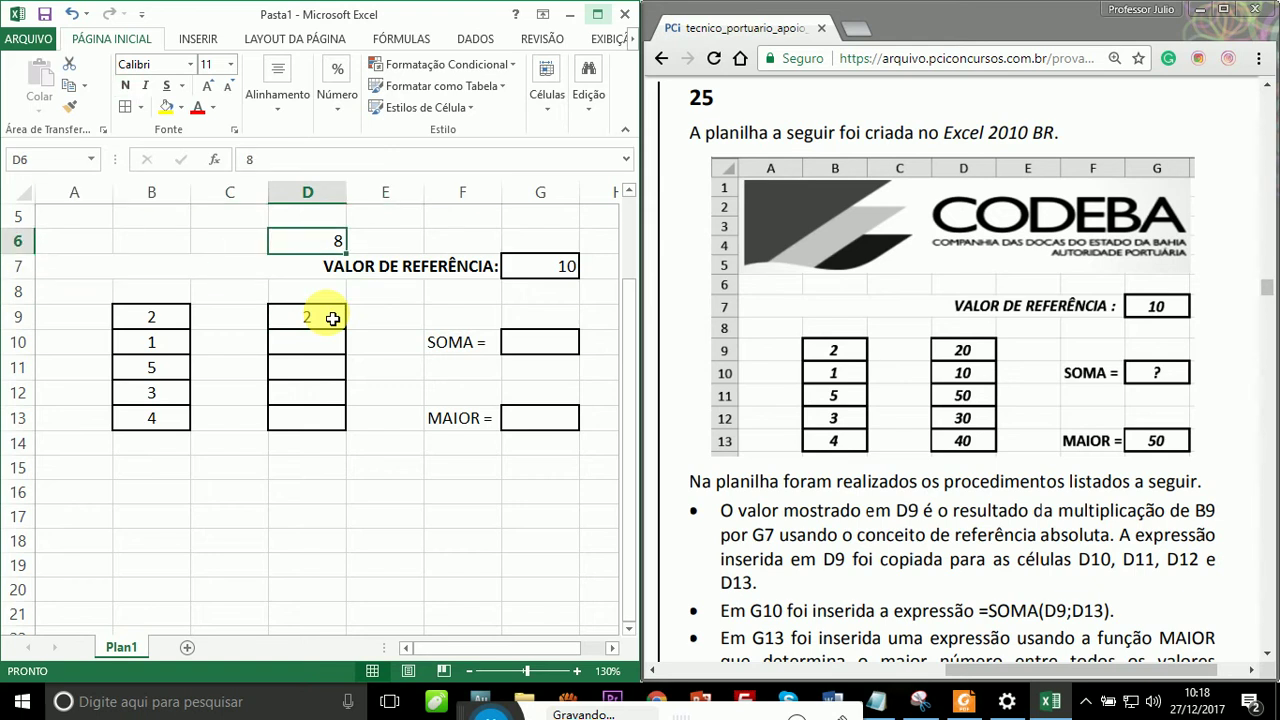
key(Delete)
key(Down)
key(Down)
key(Down)
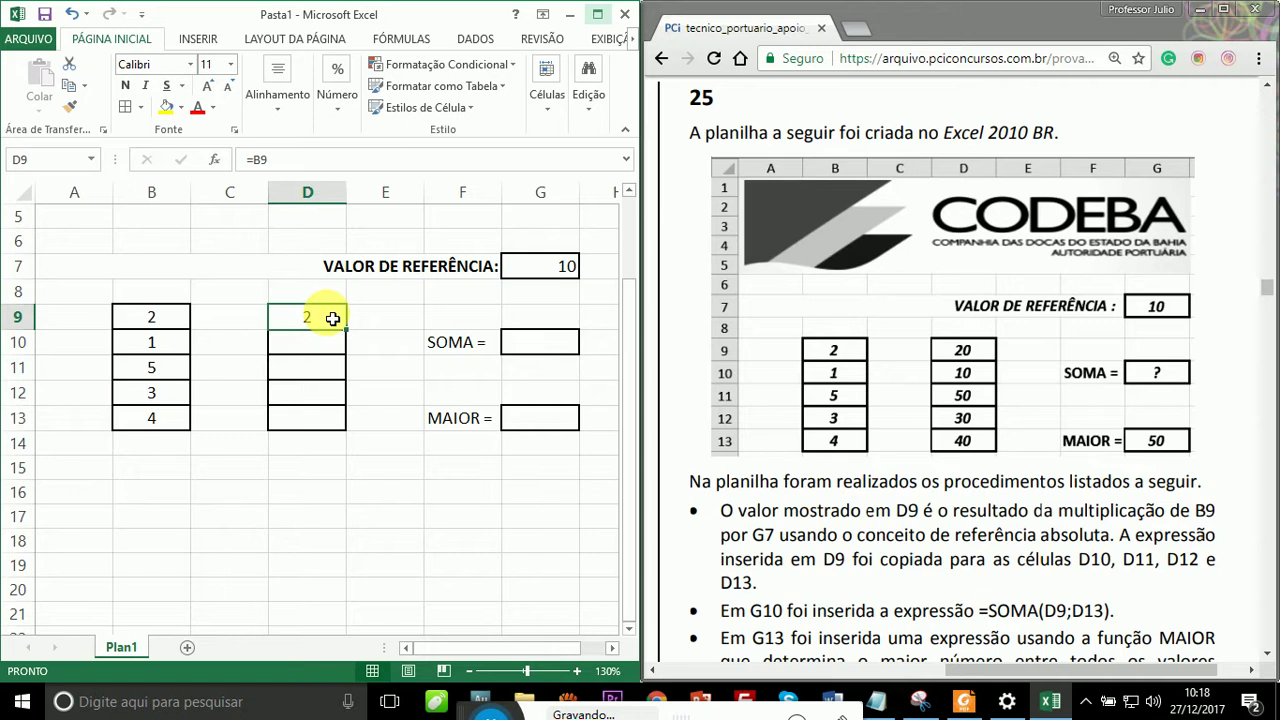
Step: Extend the formula in D9 to =B9*$G$7 and copy it down to cells D10 through D13
double_click(333, 318)
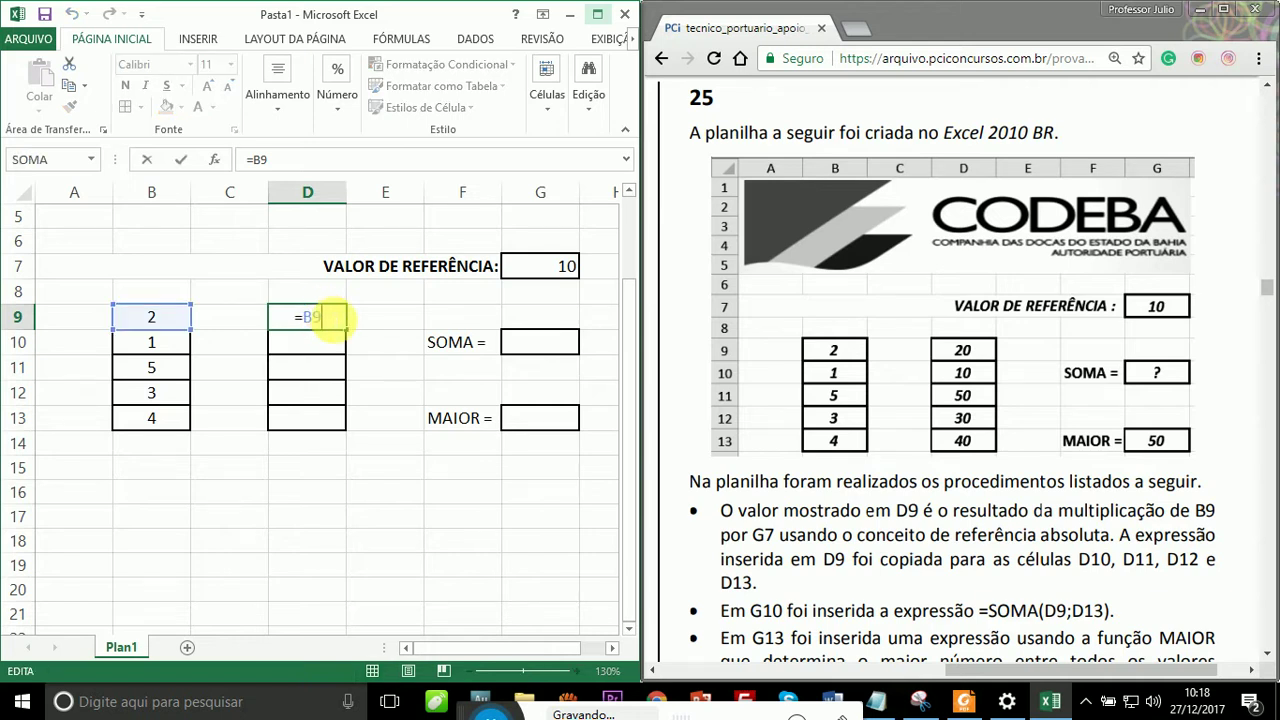
text(*)
text($)
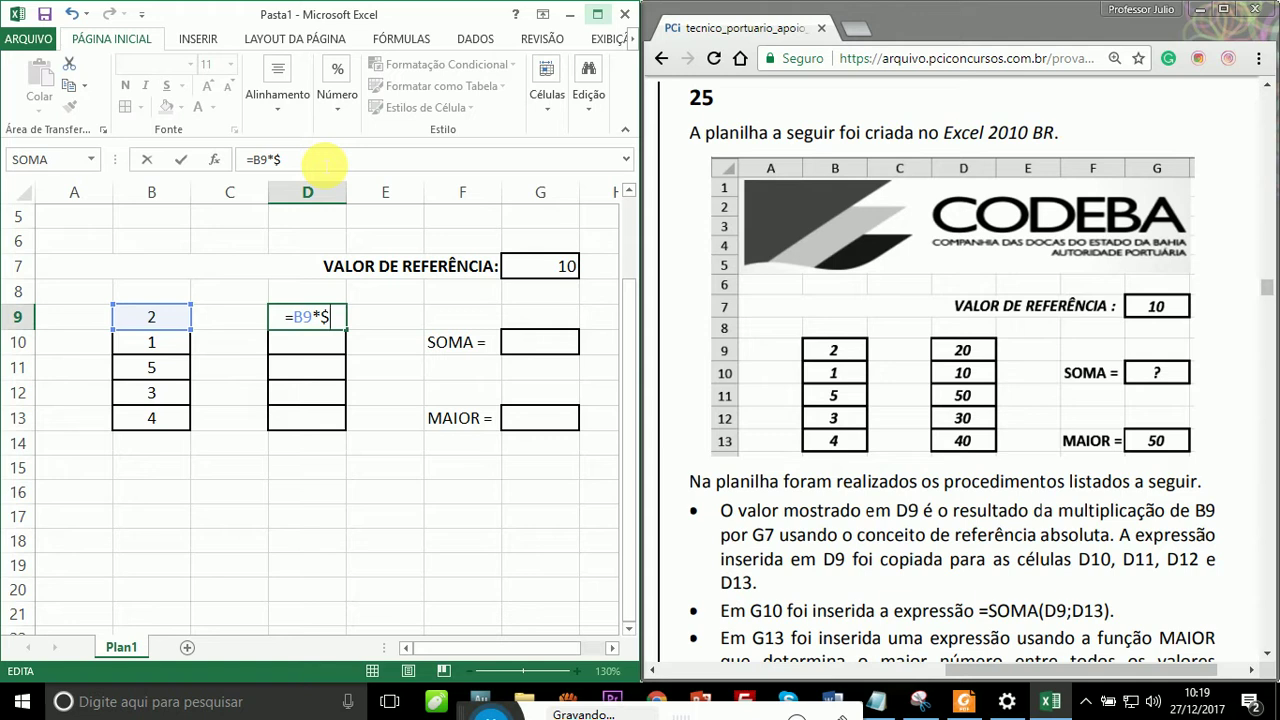
text(g$7)
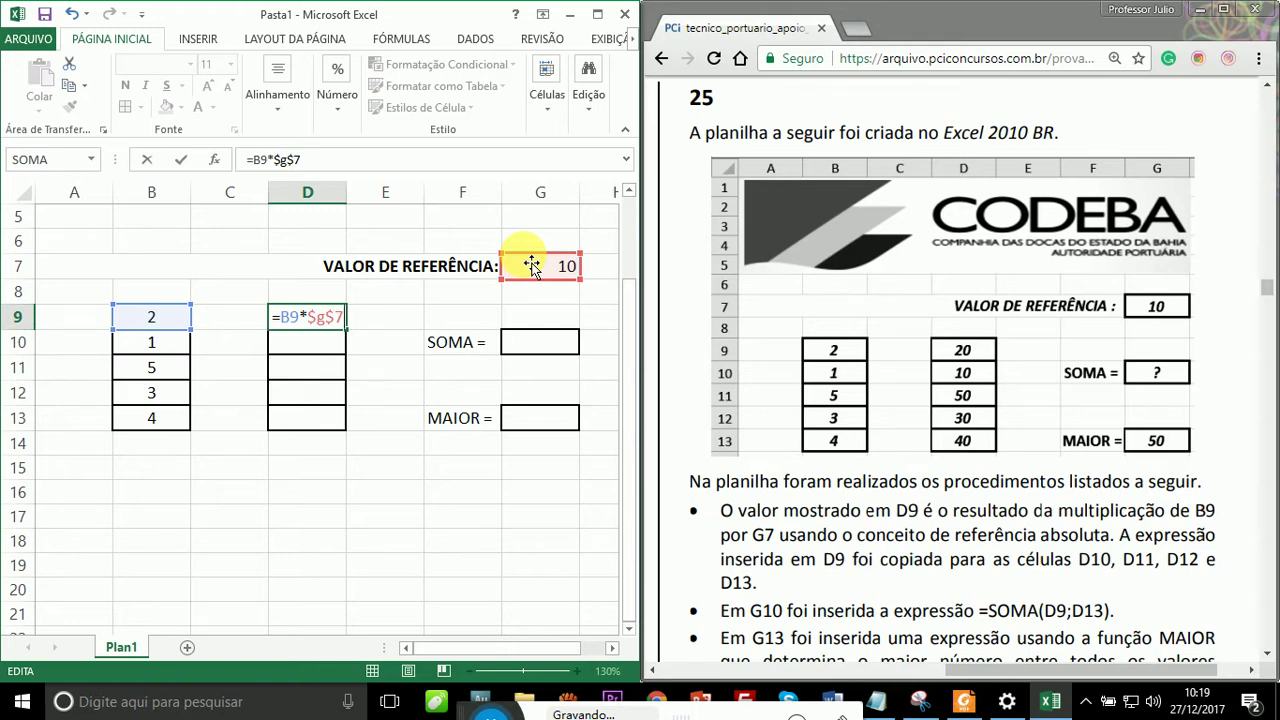
key(Return)
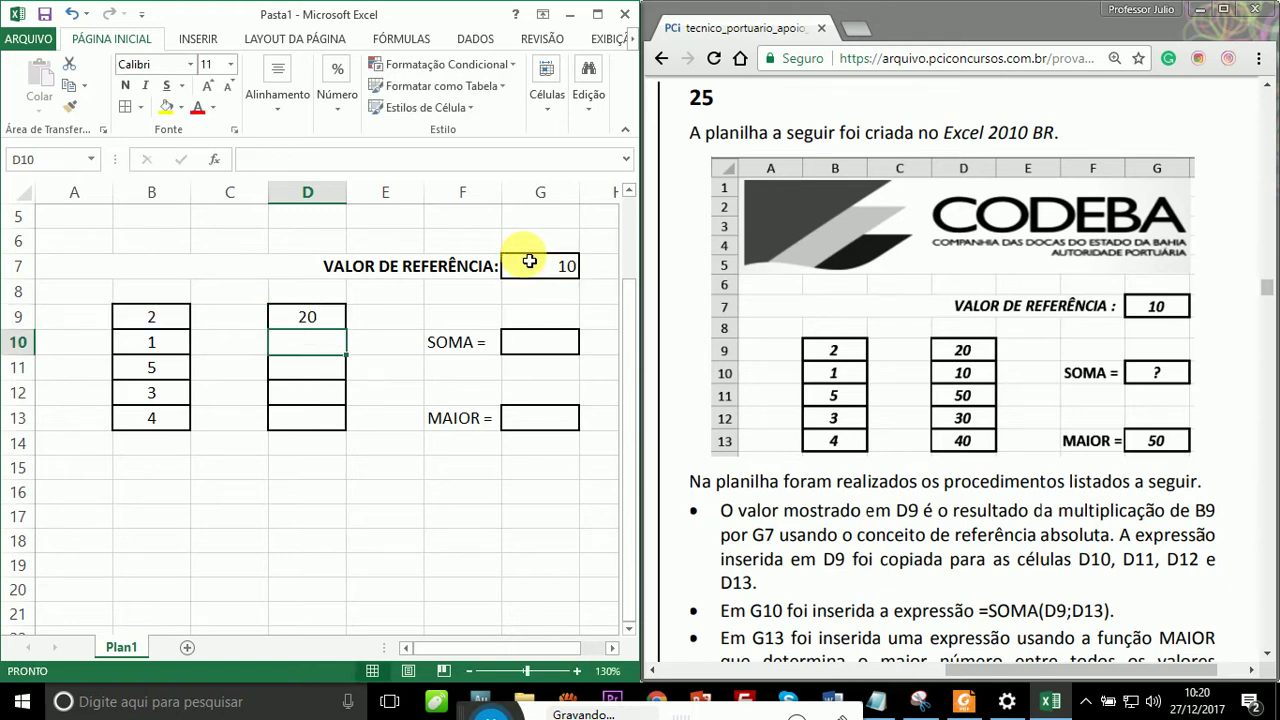
click(341, 322)
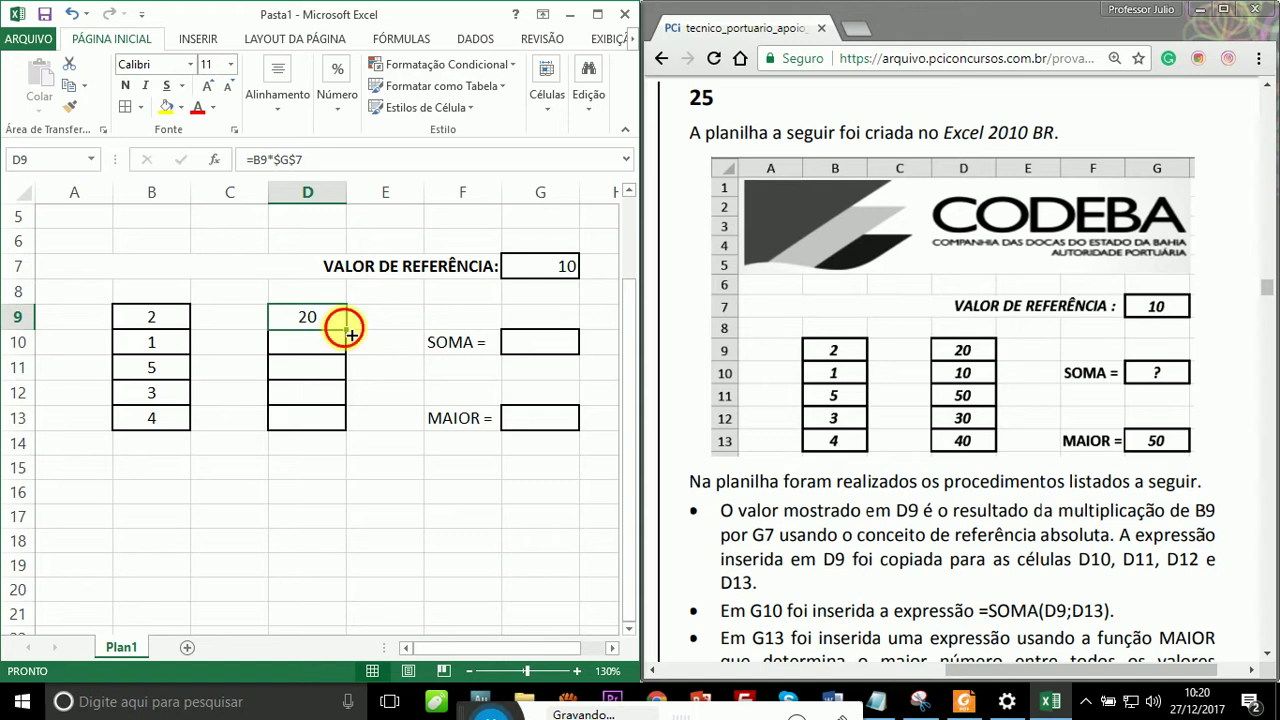
drag(350, 335, 357, 420)
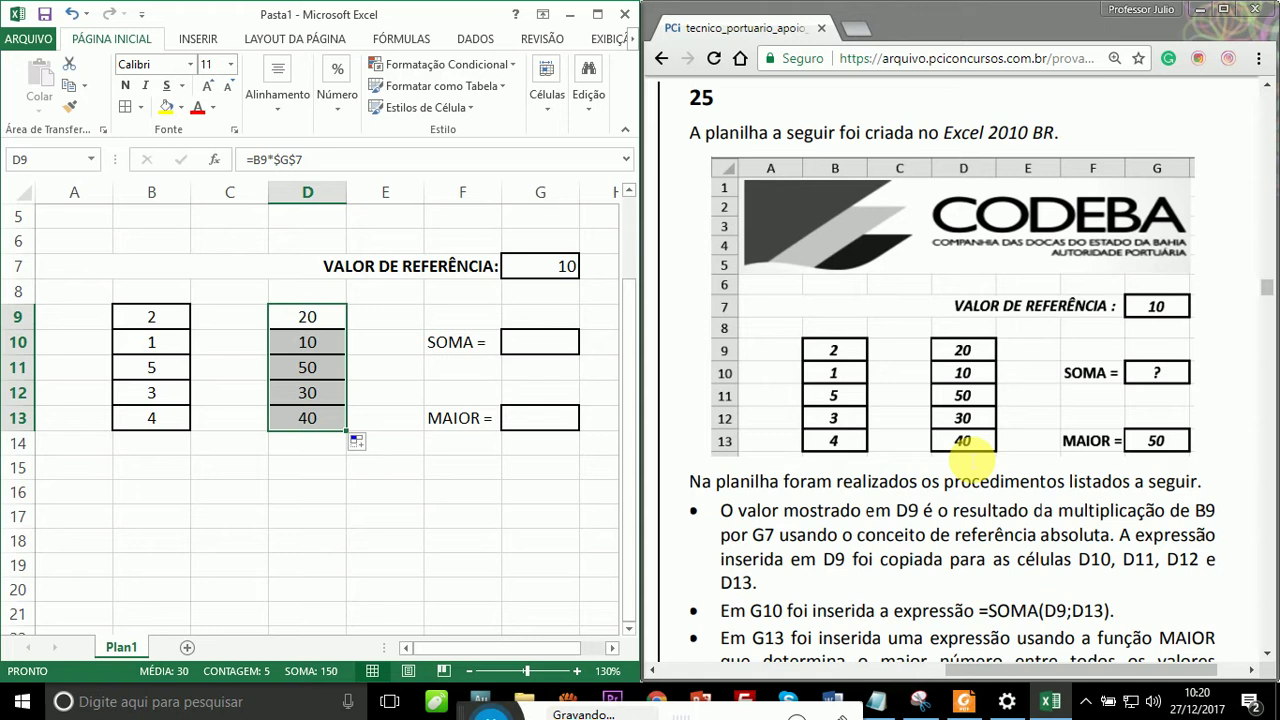
Step: Enter the formula =SOMA(D9;D13) in cell G10, beside the SOMA label
click(543, 346)
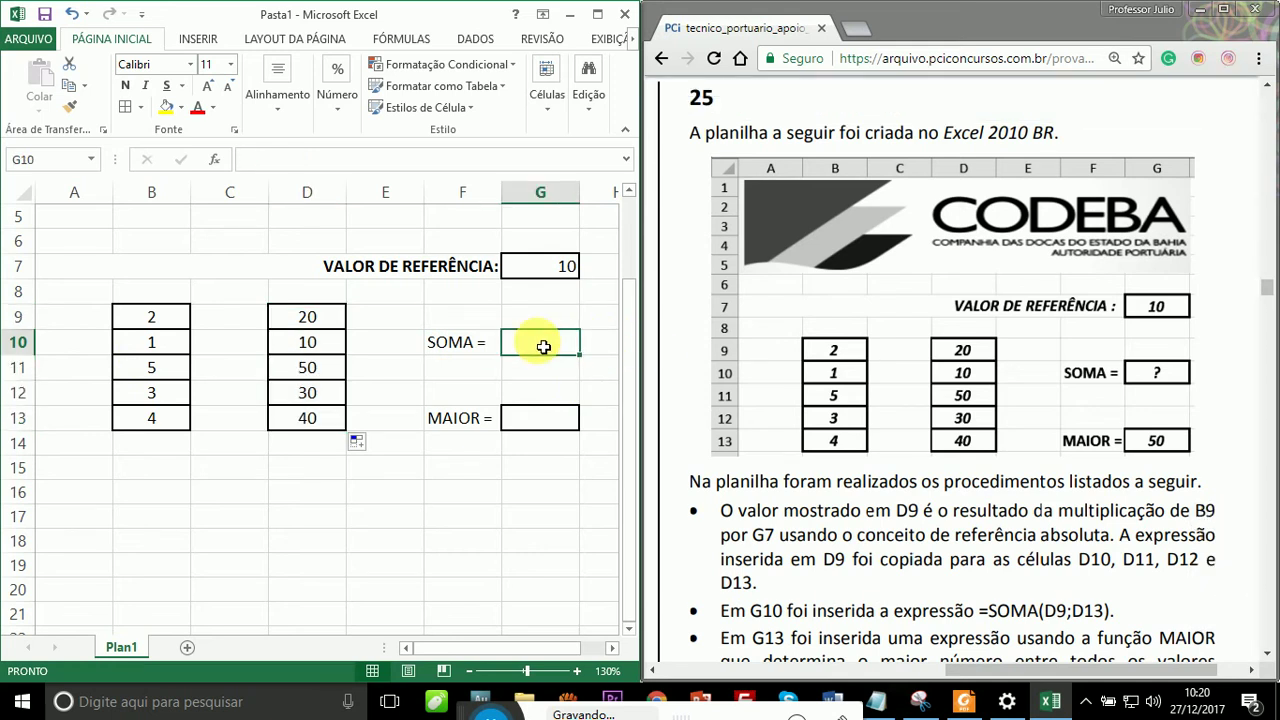
text(=)
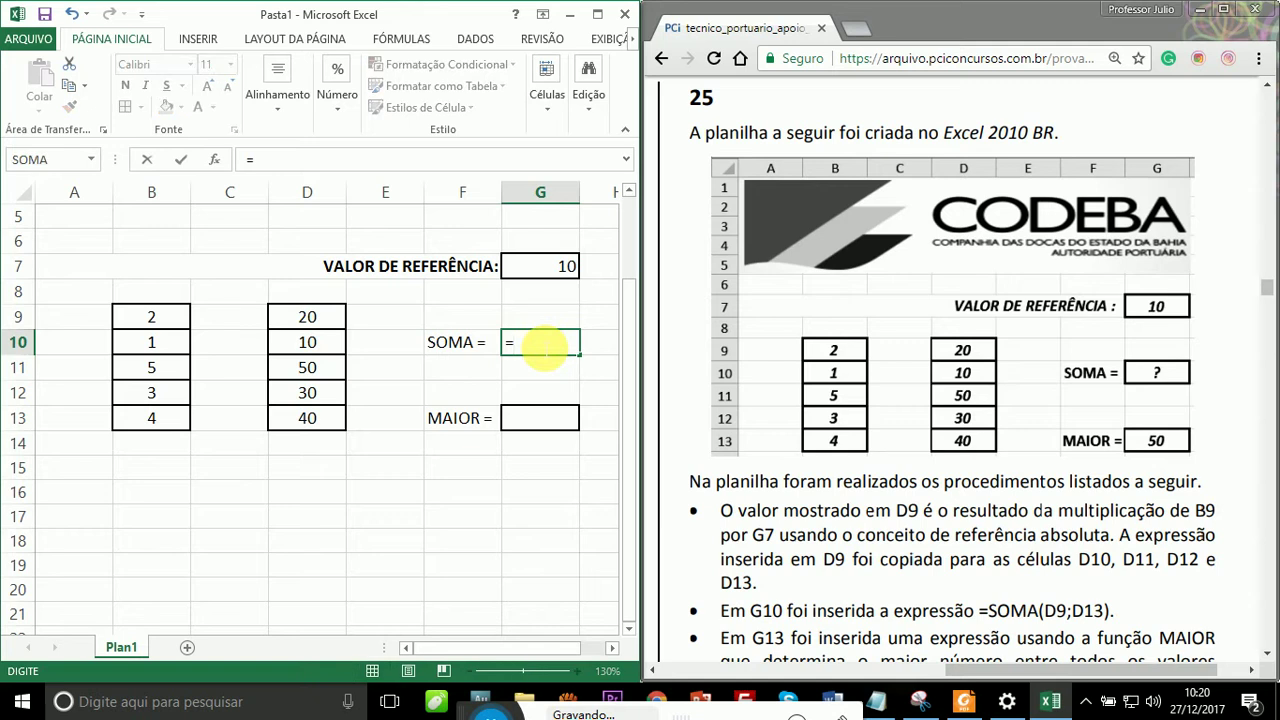
text(S)
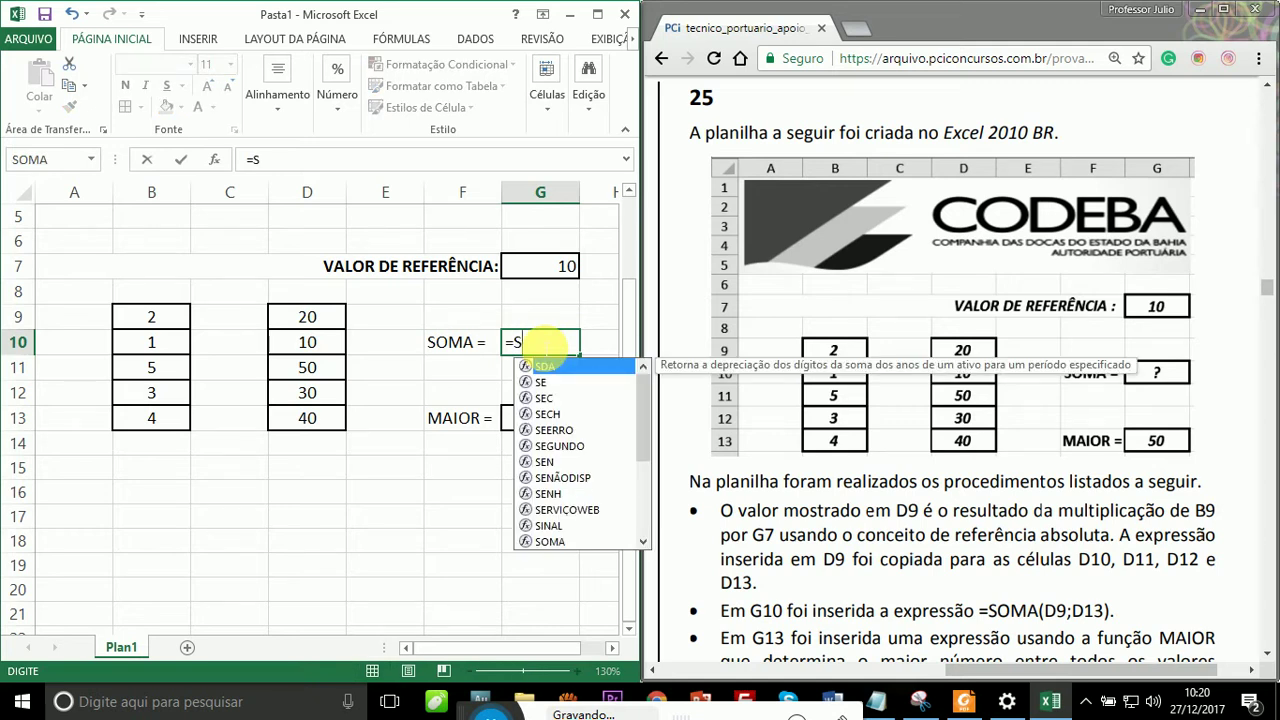
text(OMA)
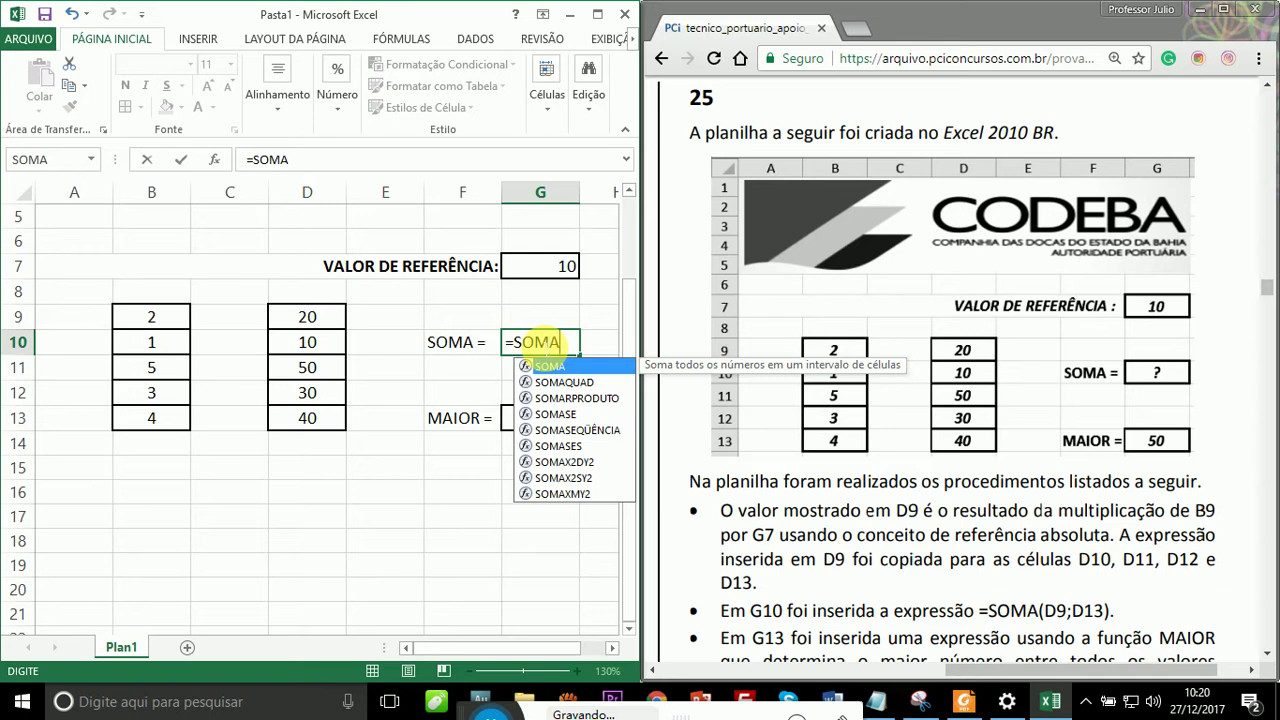
text(()
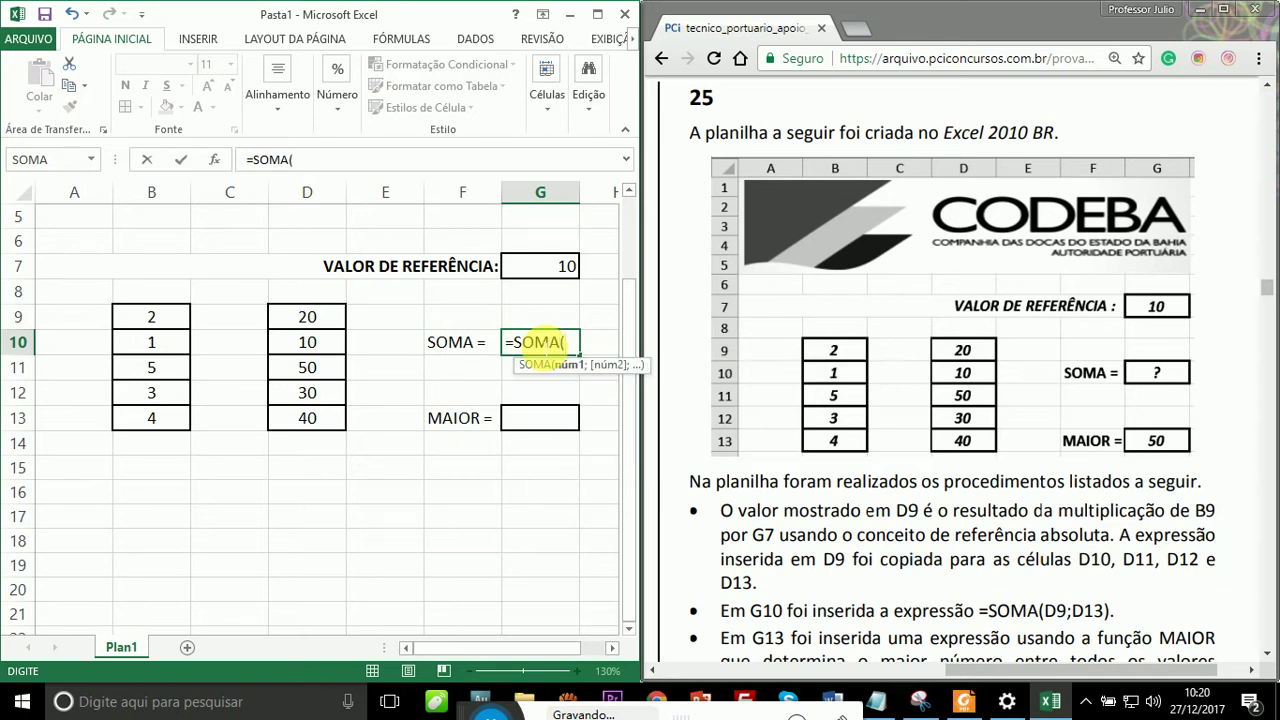
text(D9)
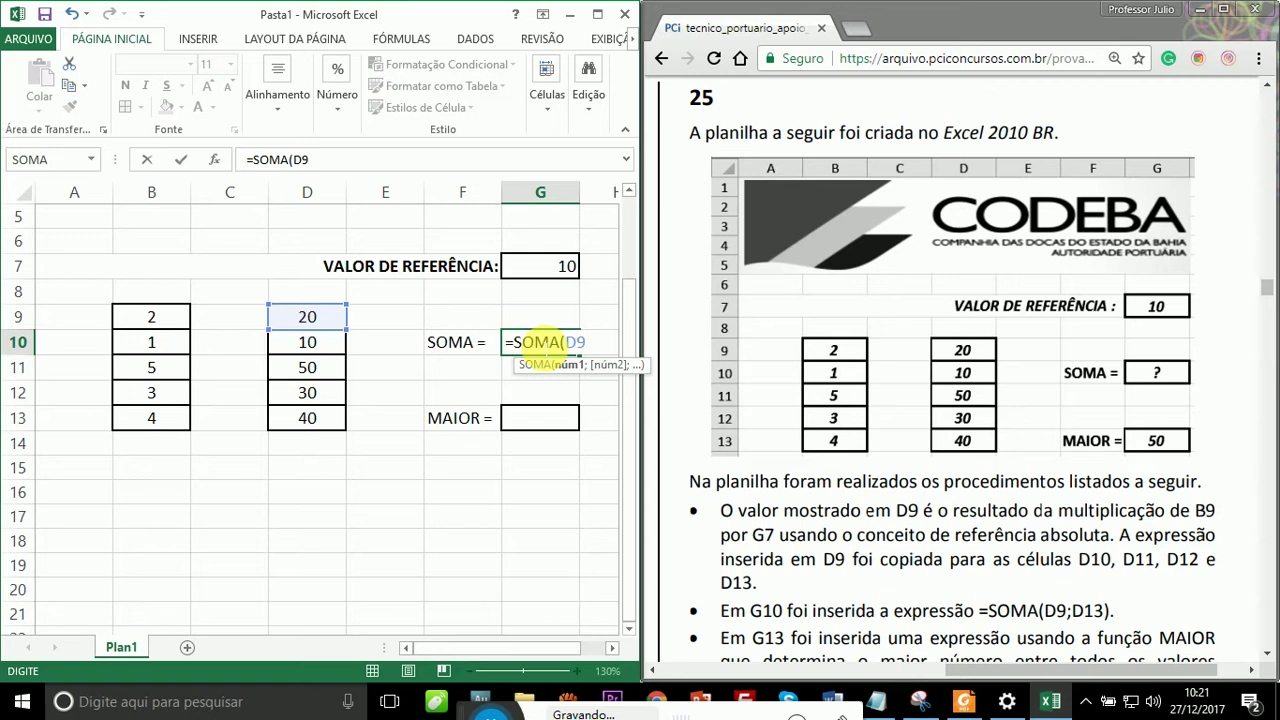
text(;)
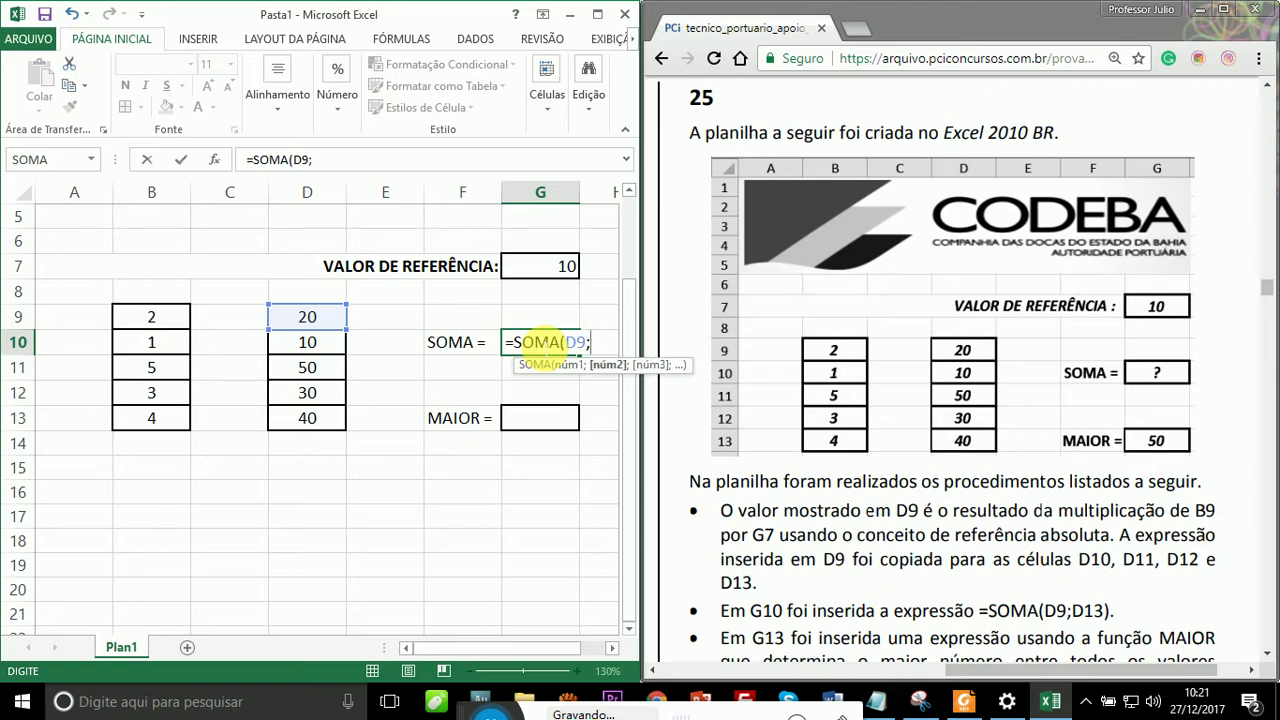
text(D13)
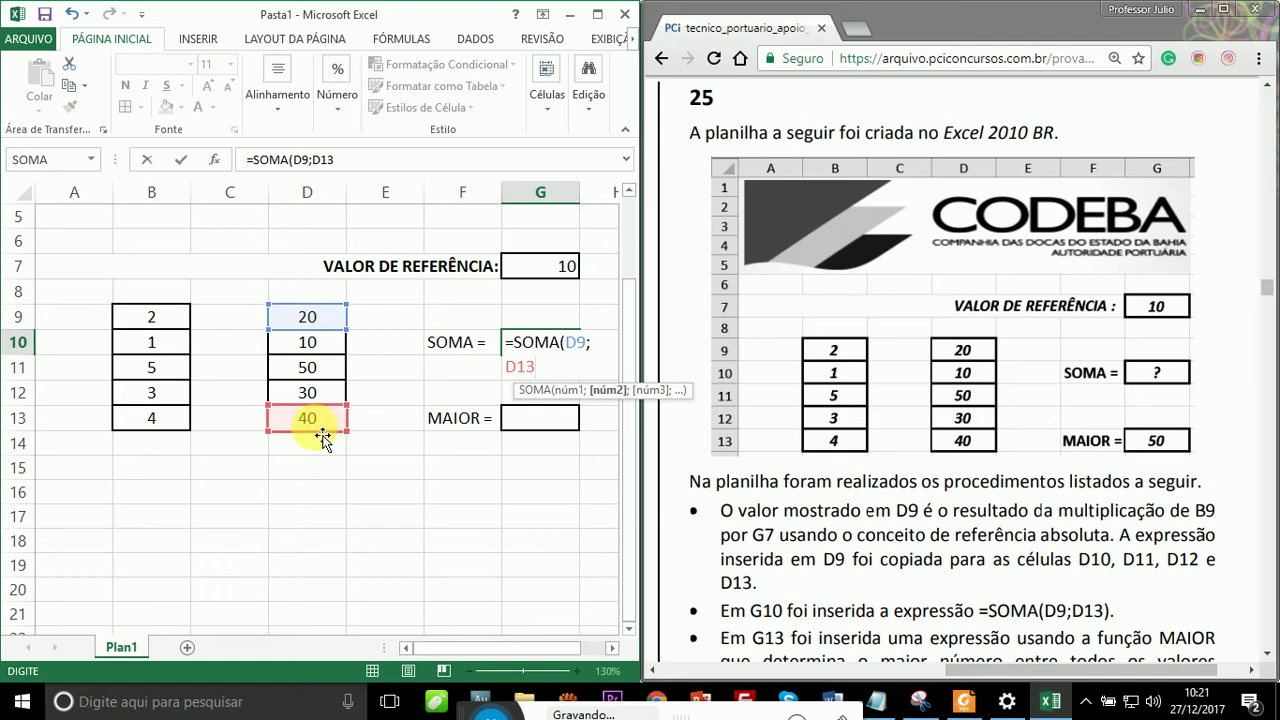
text())
key(Return)
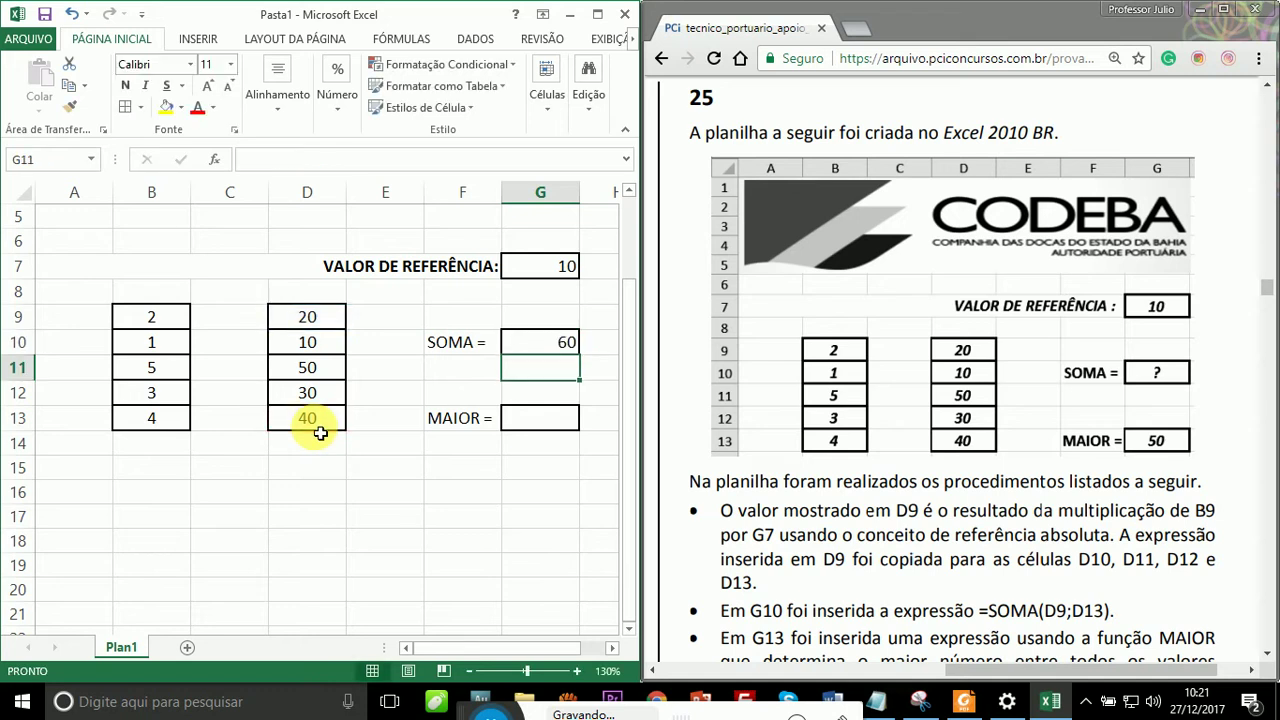
key(Up)
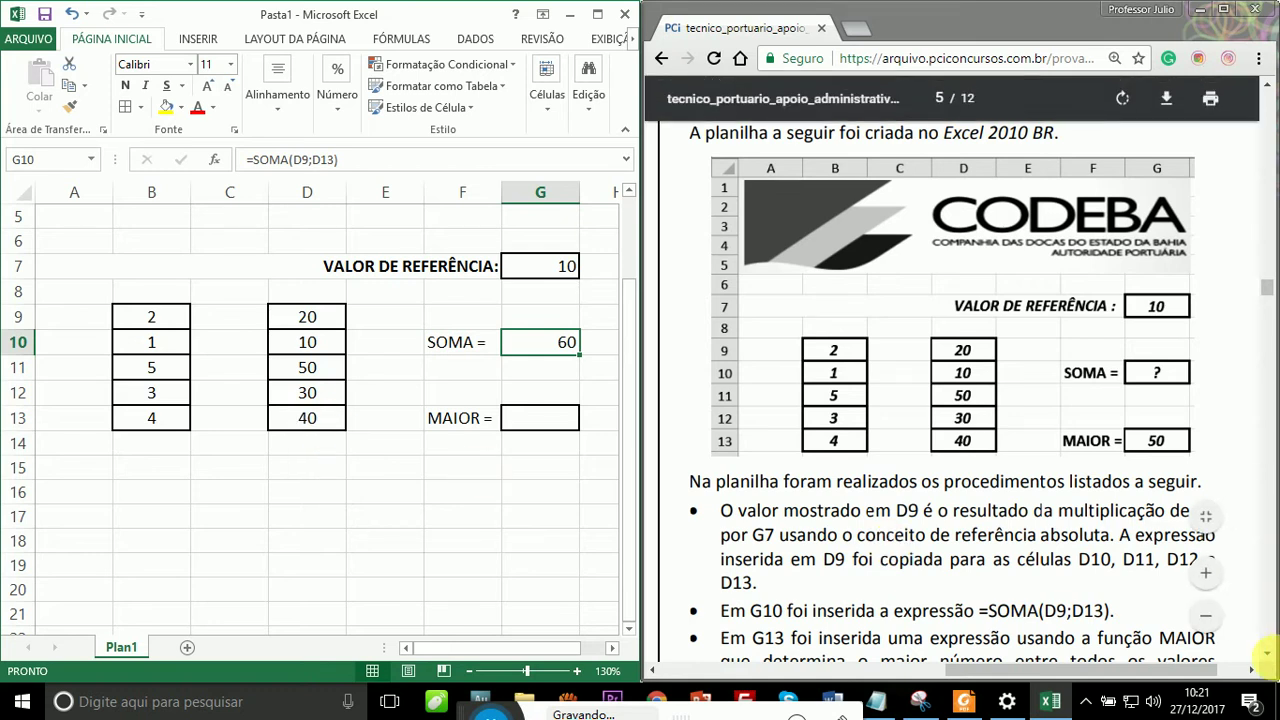
Step: Enter the formula =MAIOR(D9:D13;1) in cell G13, beside the MAIOR label
click(1272, 660)
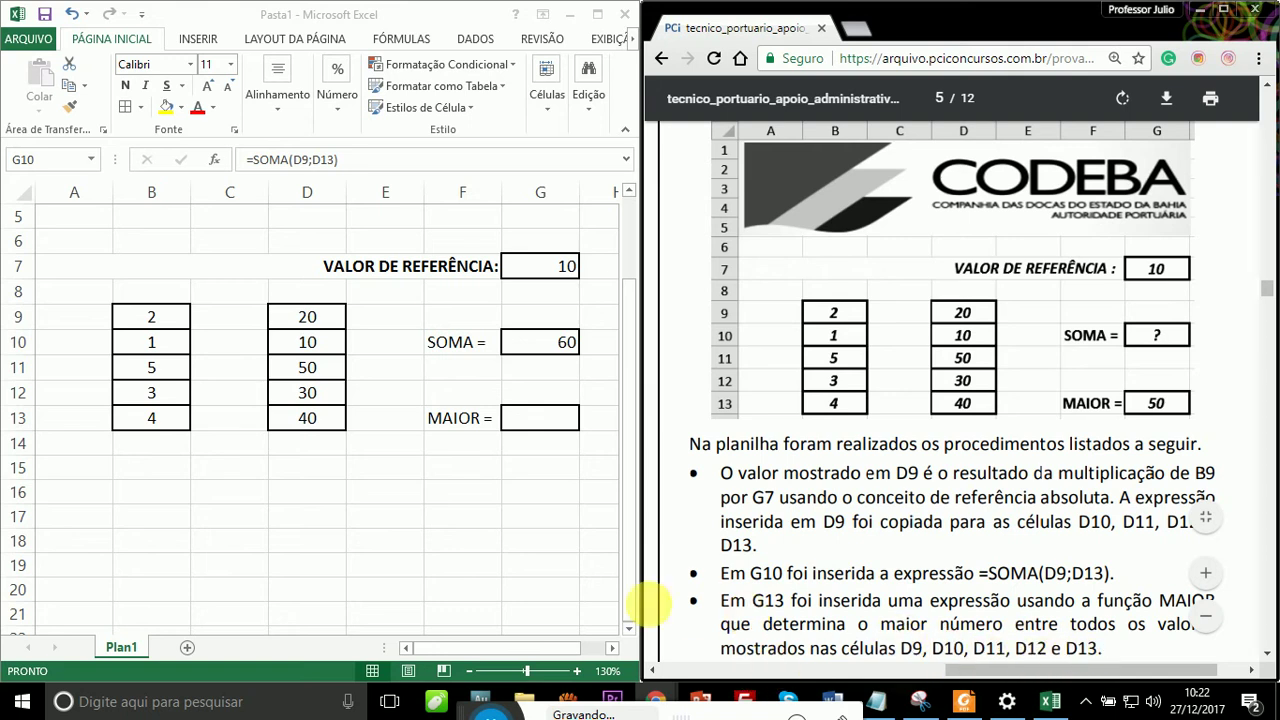
click(528, 417)
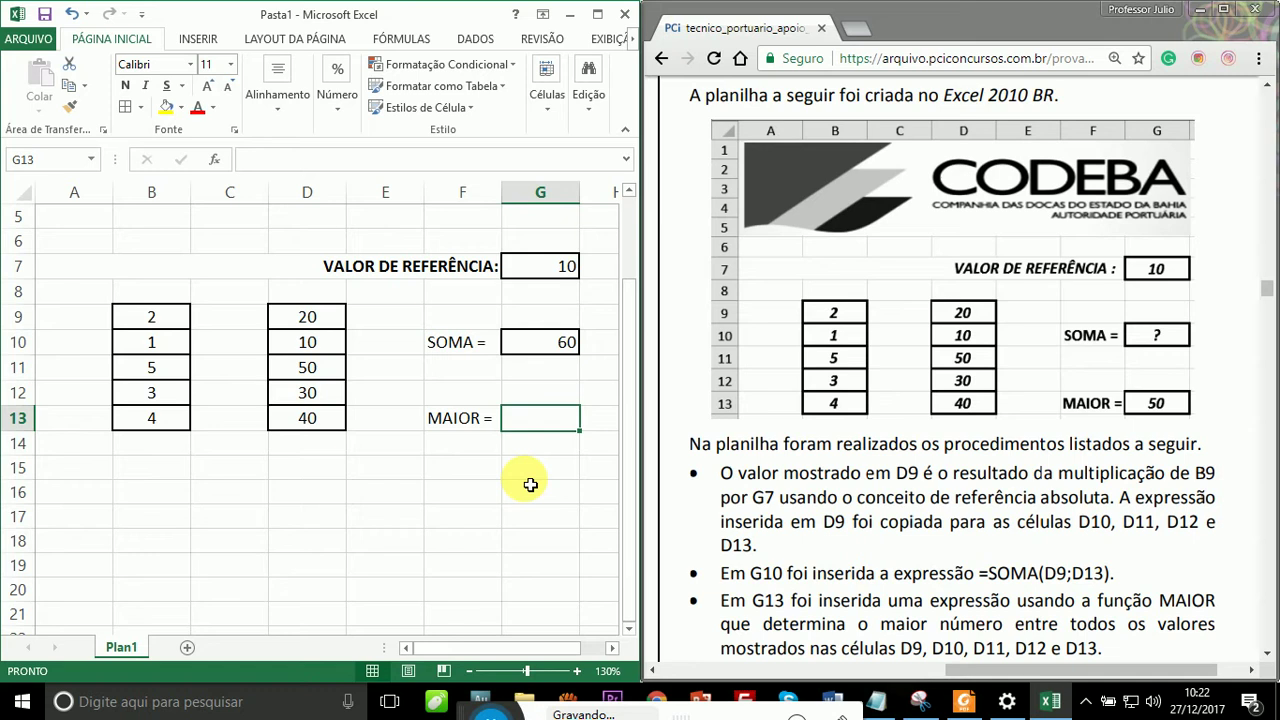
text(=)
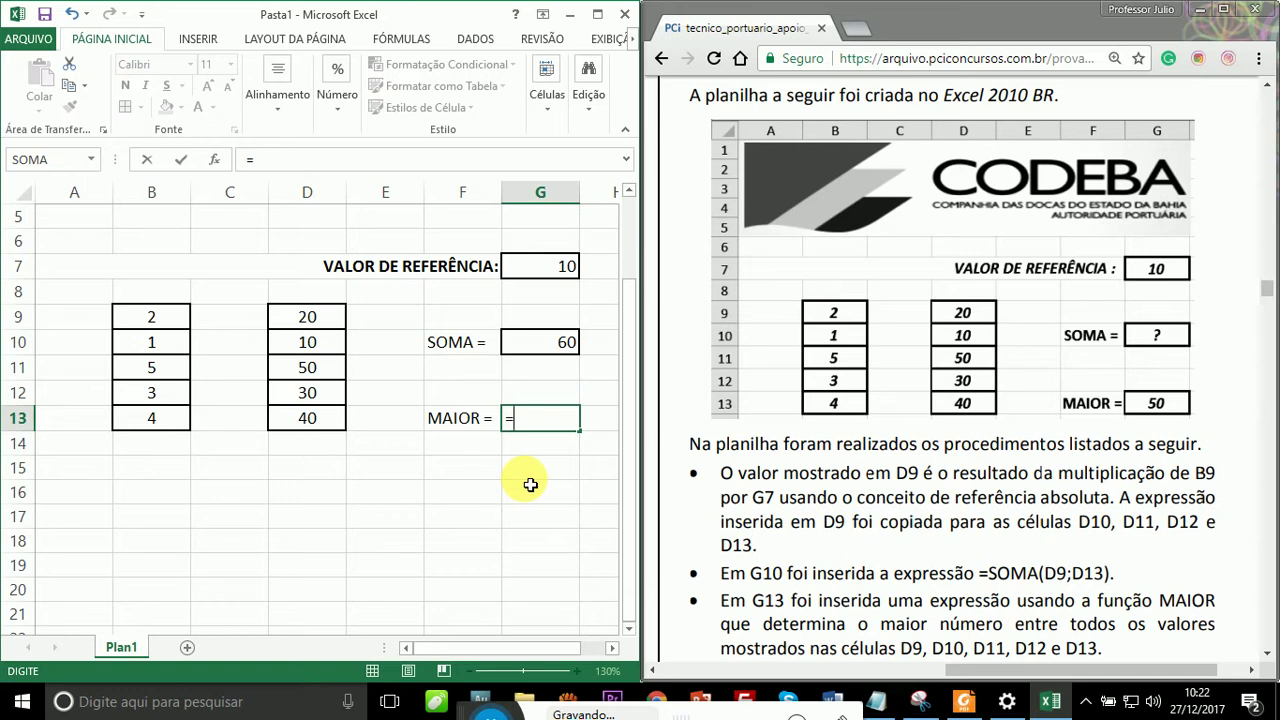
text(MA)
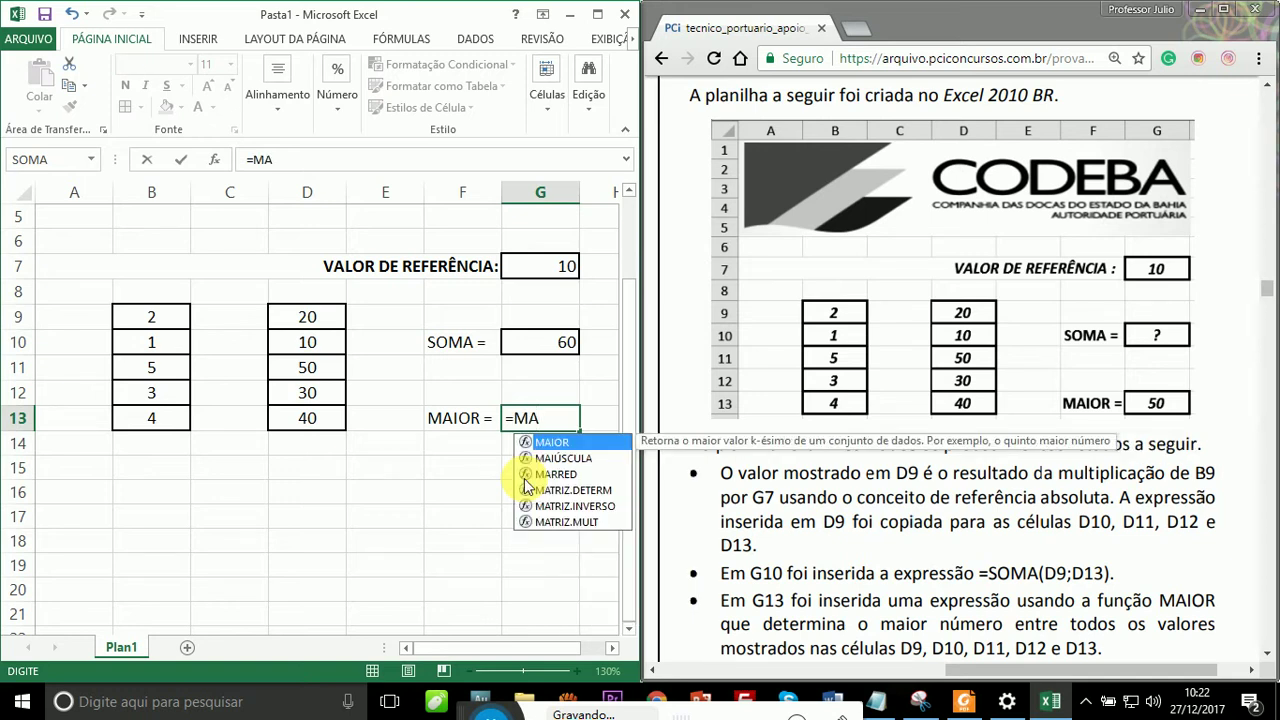
text(I)
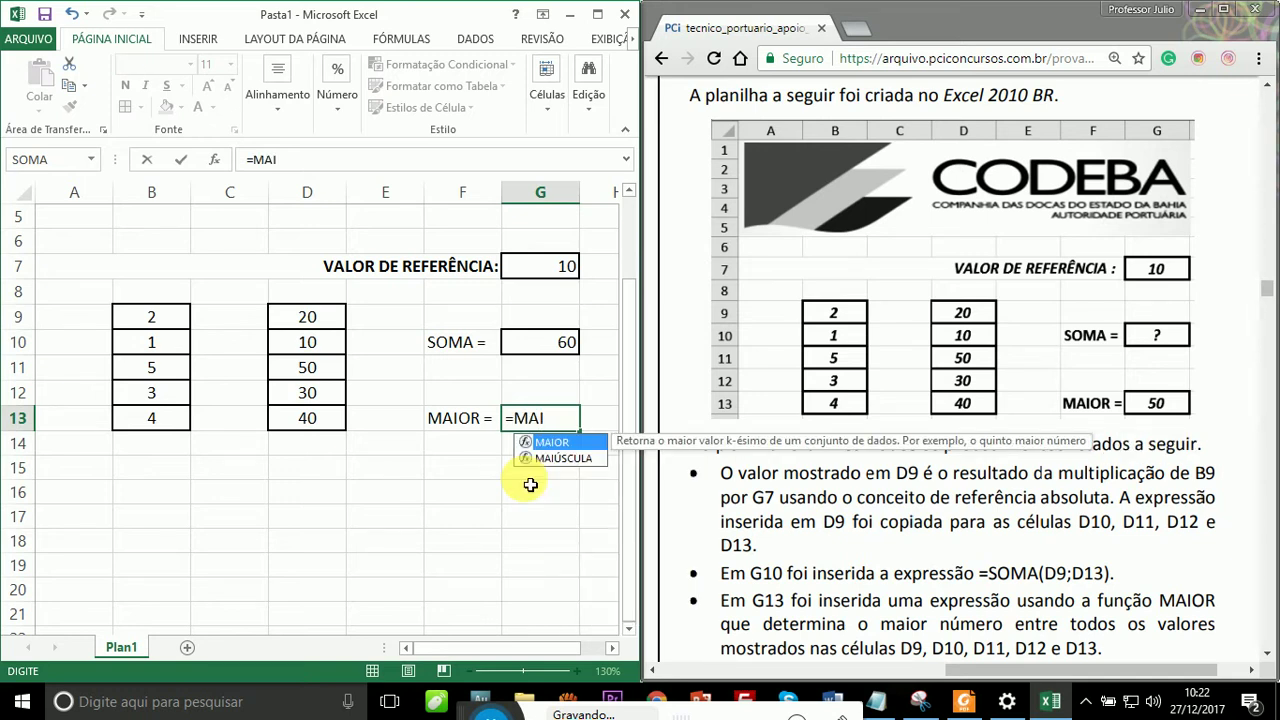
text(OR)
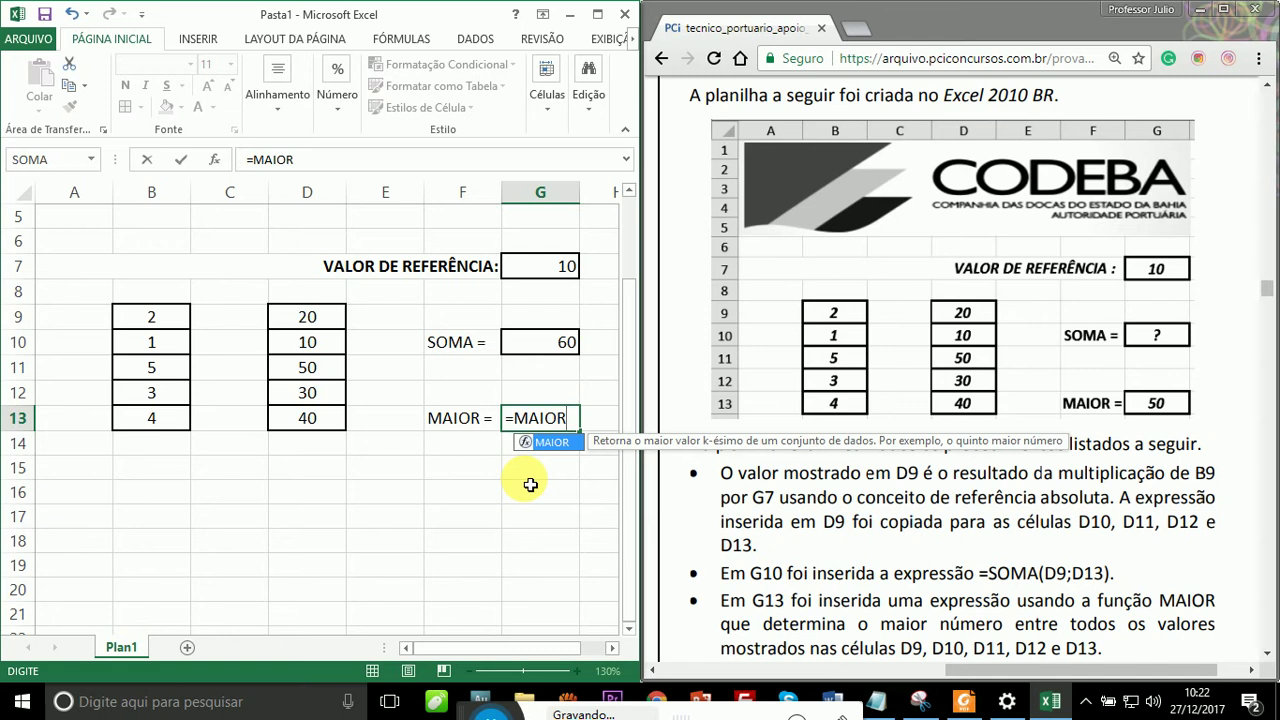
text(()
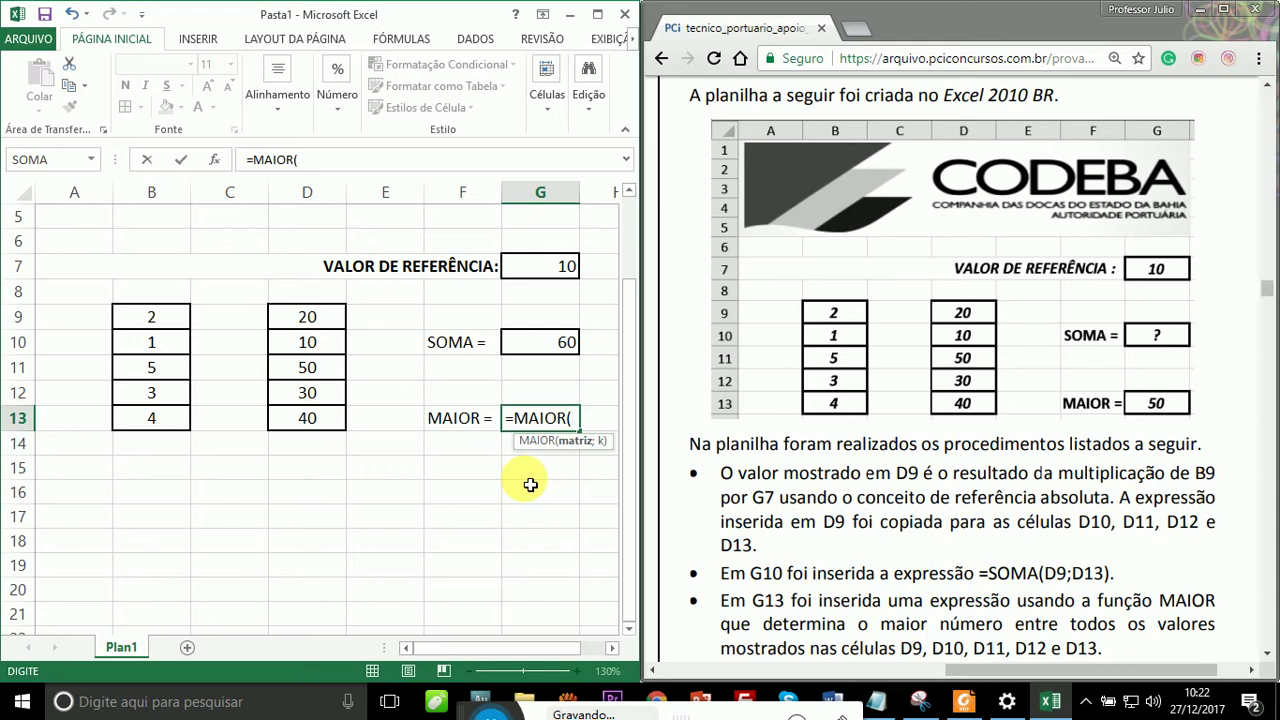
text(D9)
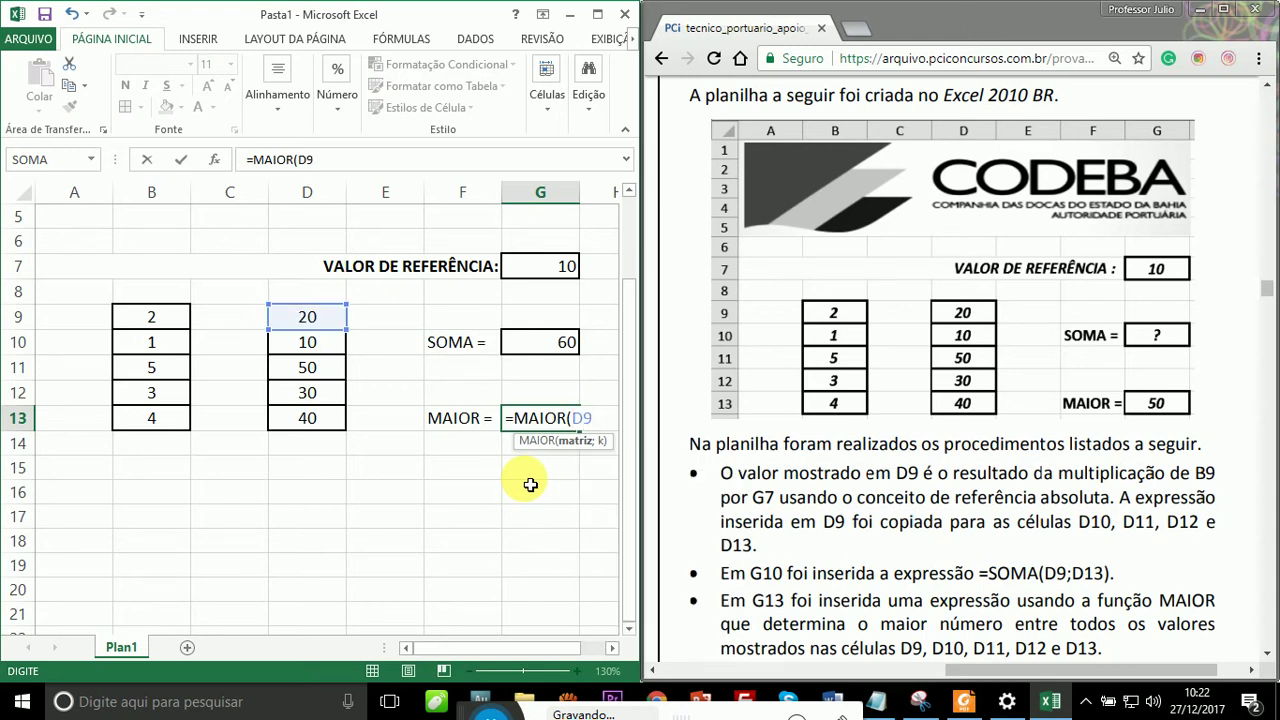
text(:D)
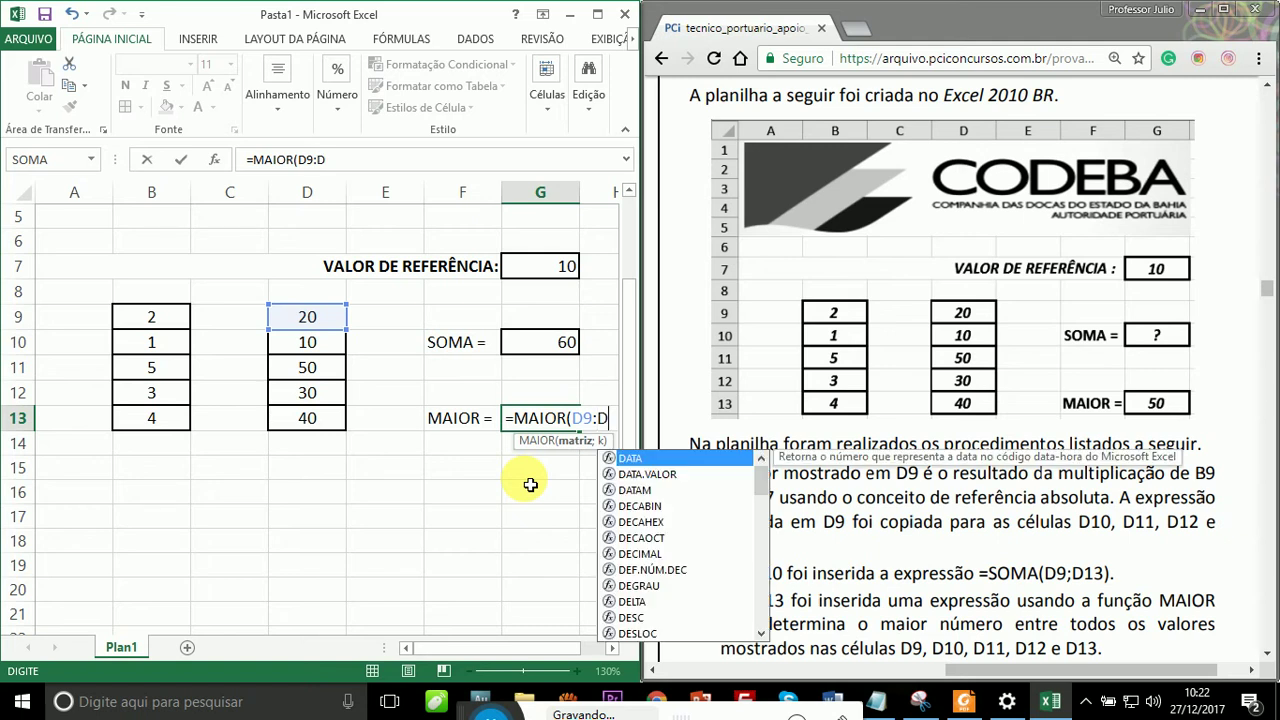
text(13)
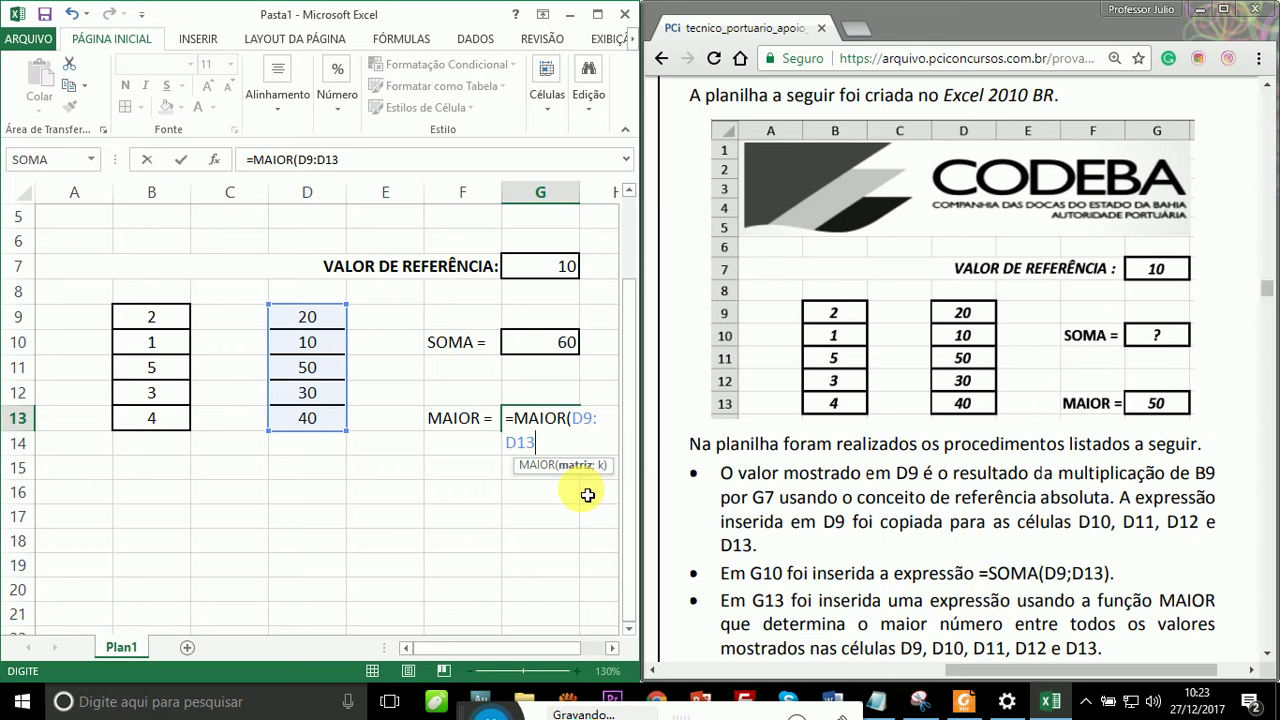
text(;1))
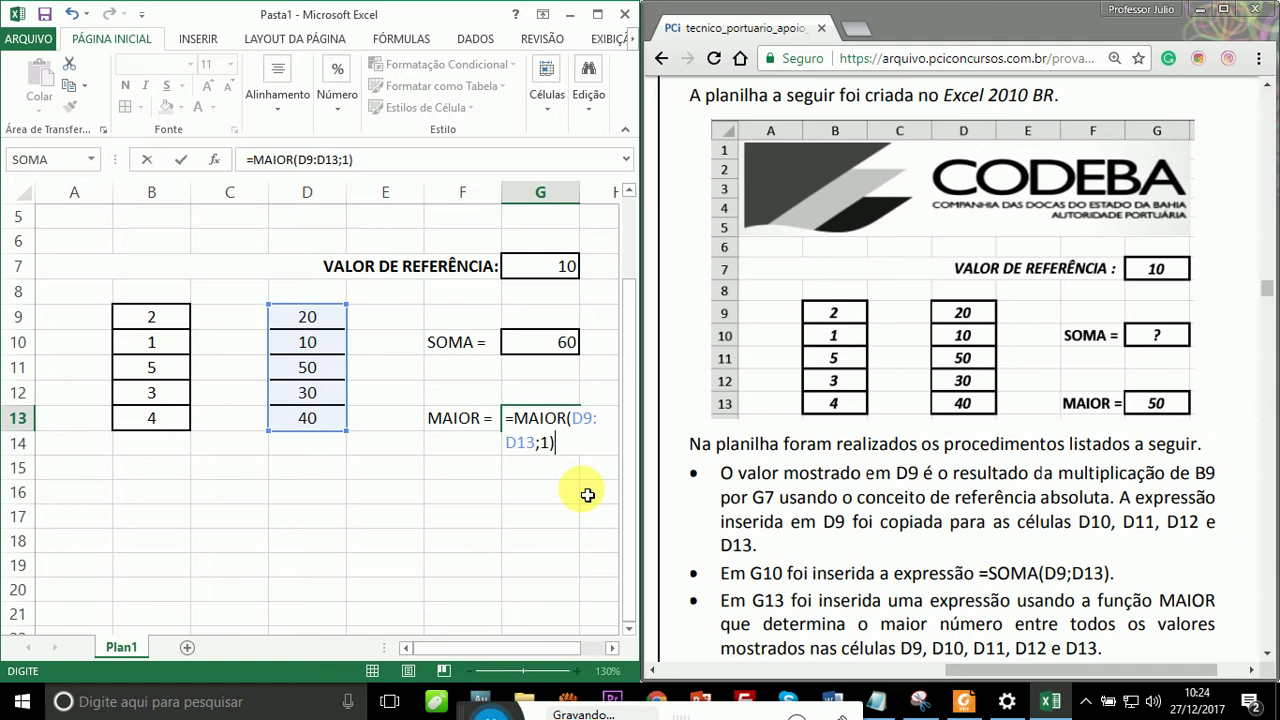
key(Return)
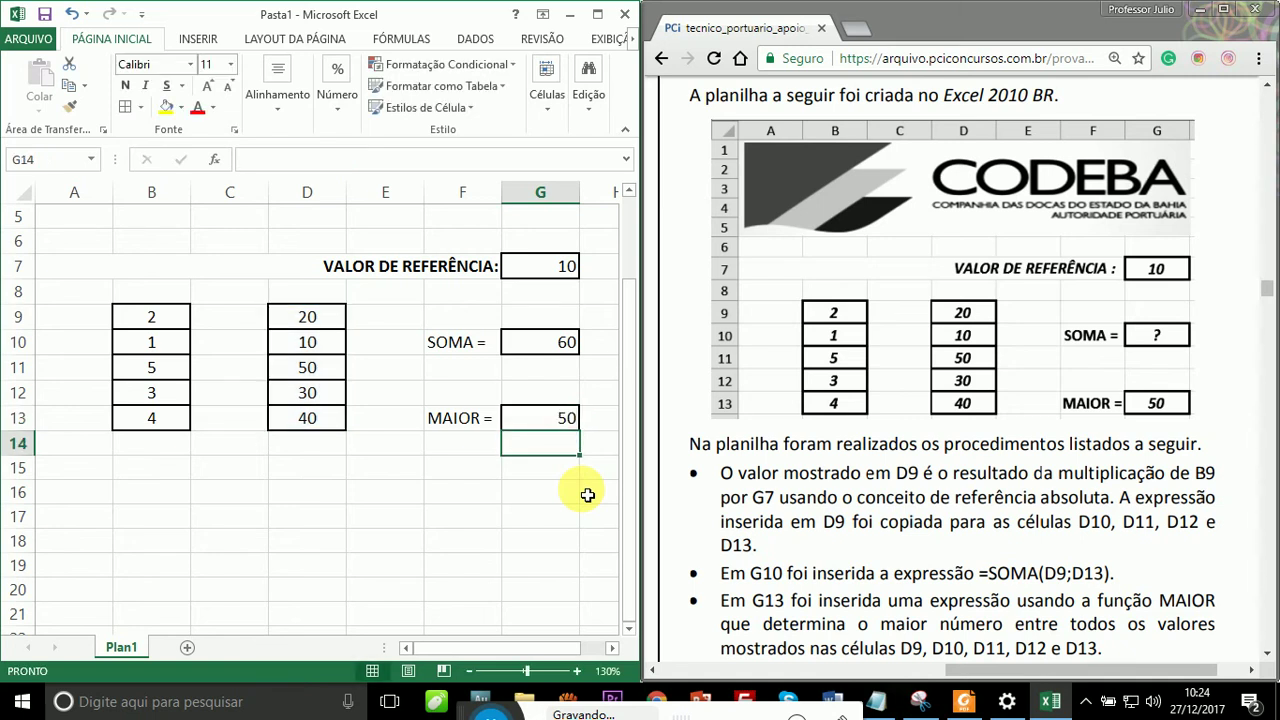
key(Return)
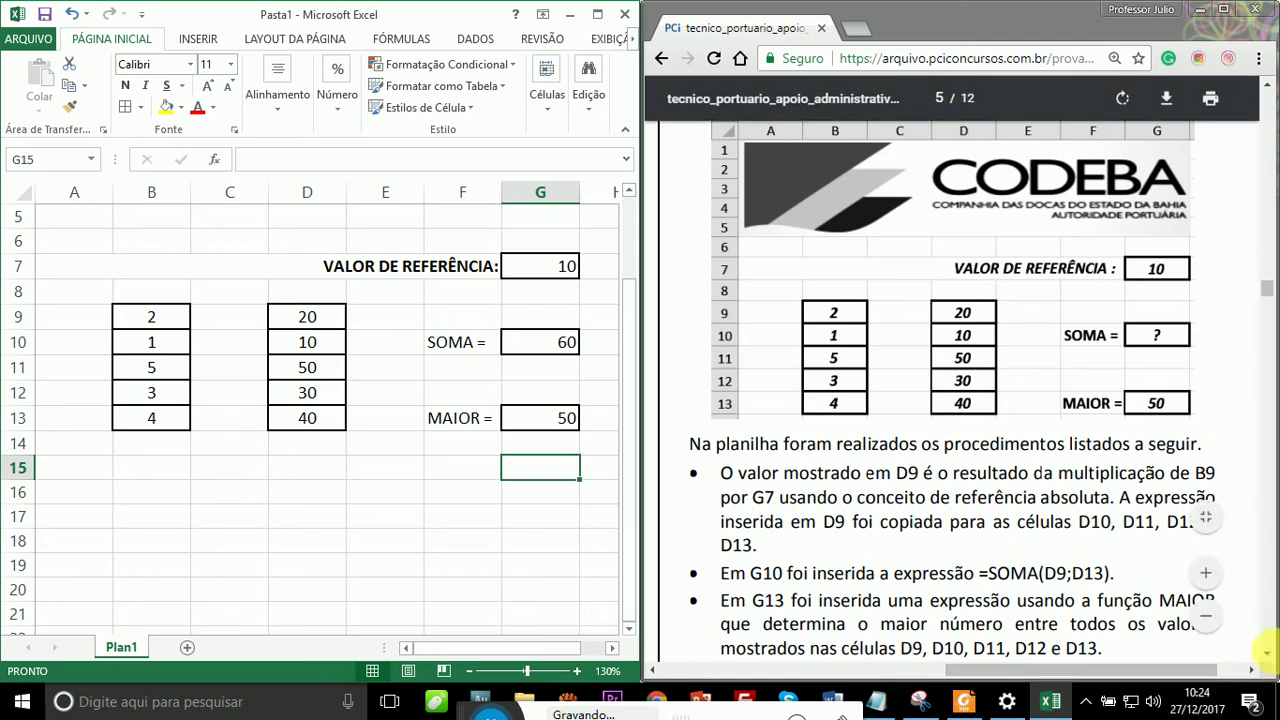
Step: Compare the formula in cell D11 with question 25's answer options and highlight option (D) in the exam PDF in the browser
click(1266, 652)
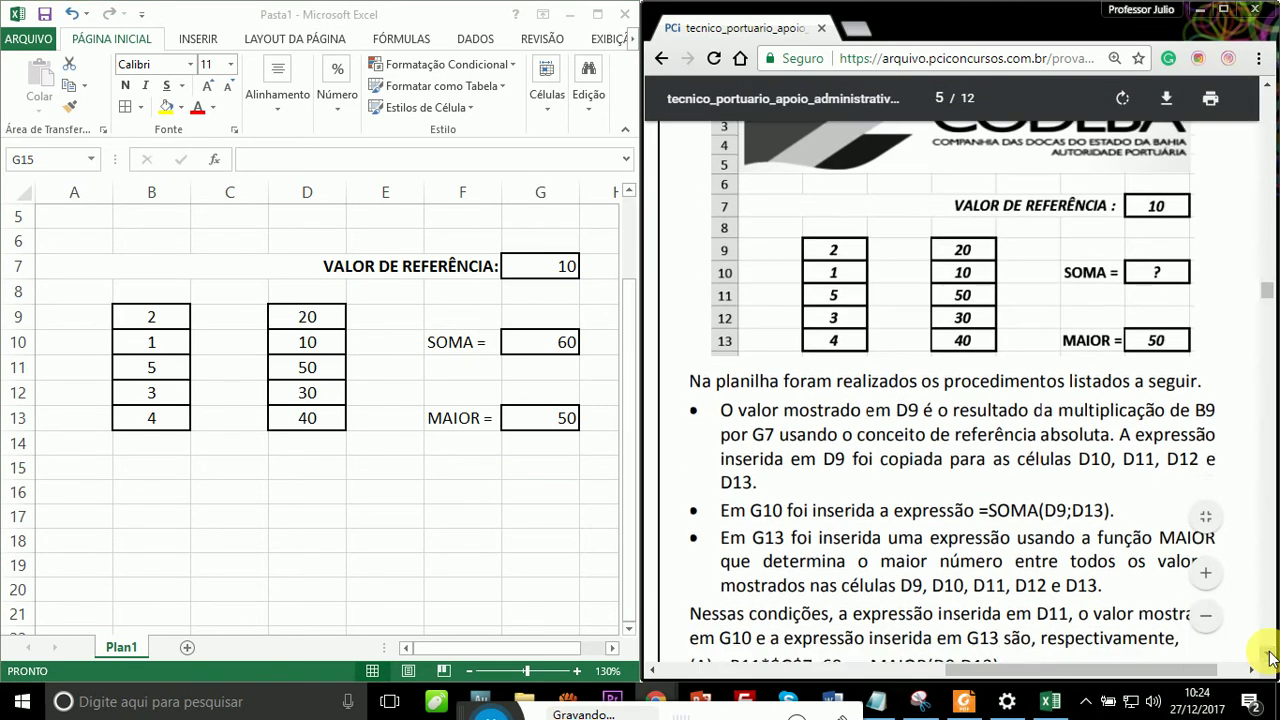
scroll(1270, 657, down, 3)
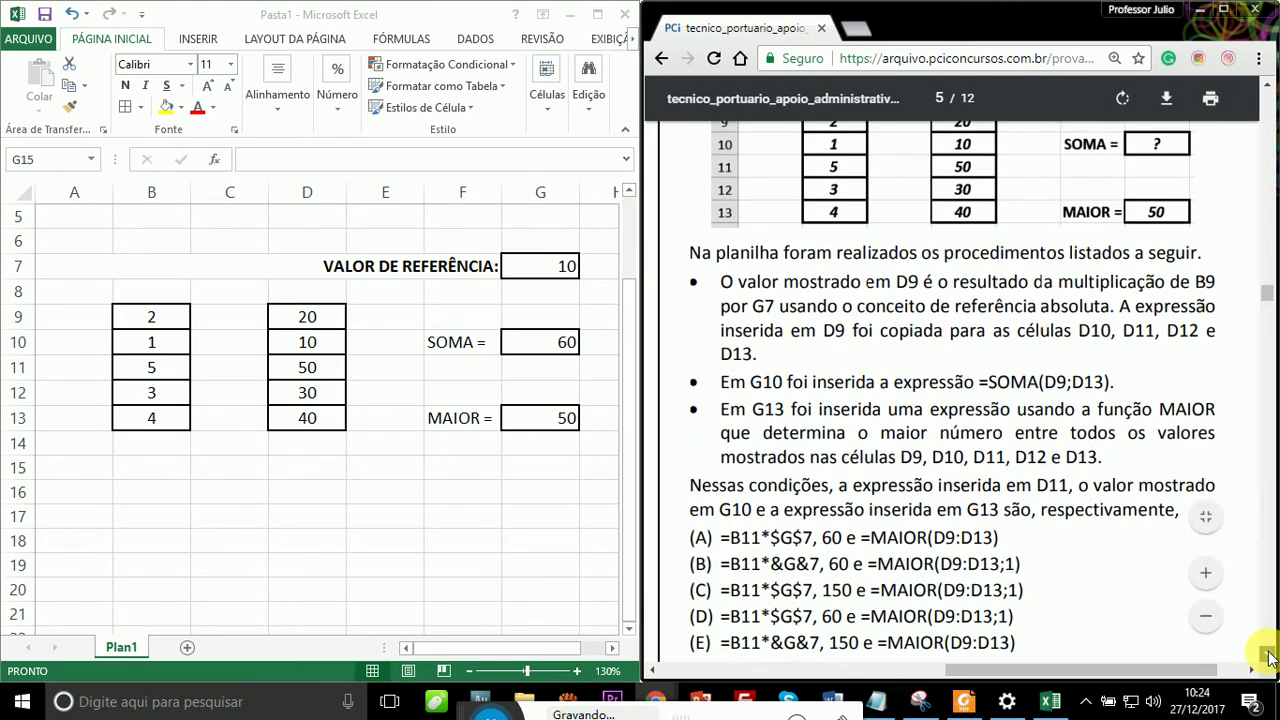
scroll(1270, 657, down, 2)
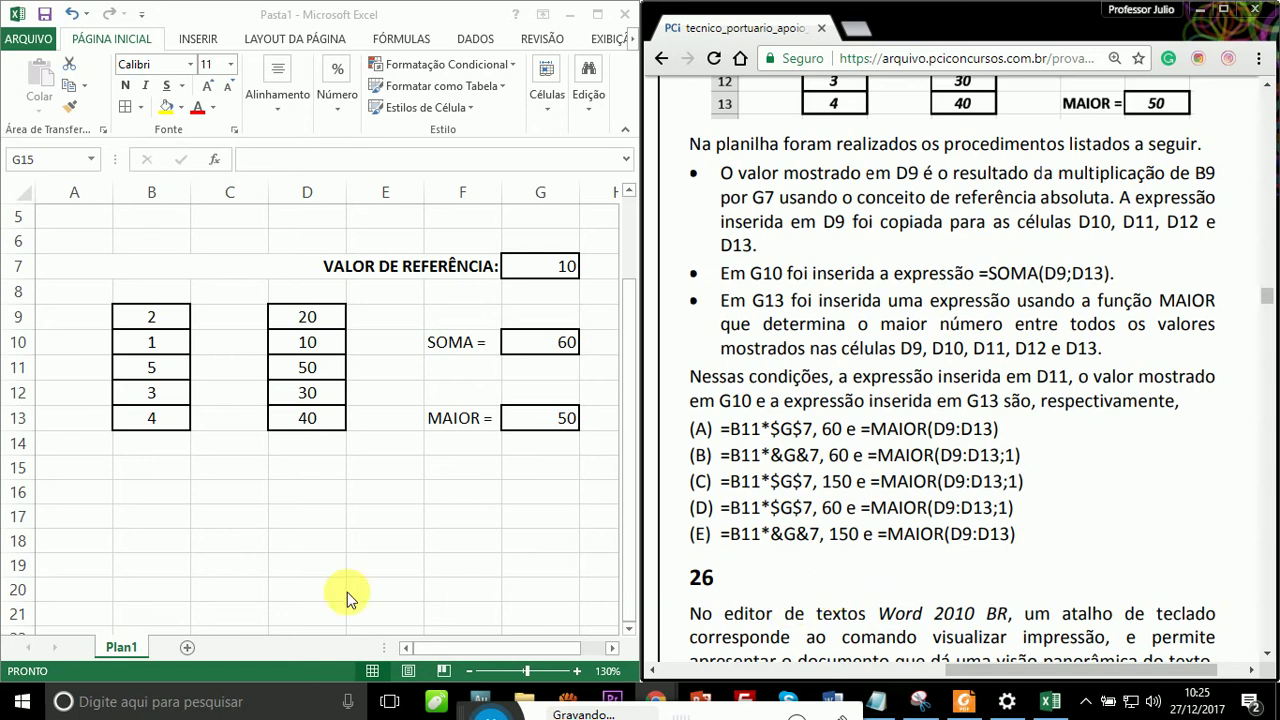
key(alt+Tab)
click(320, 371)
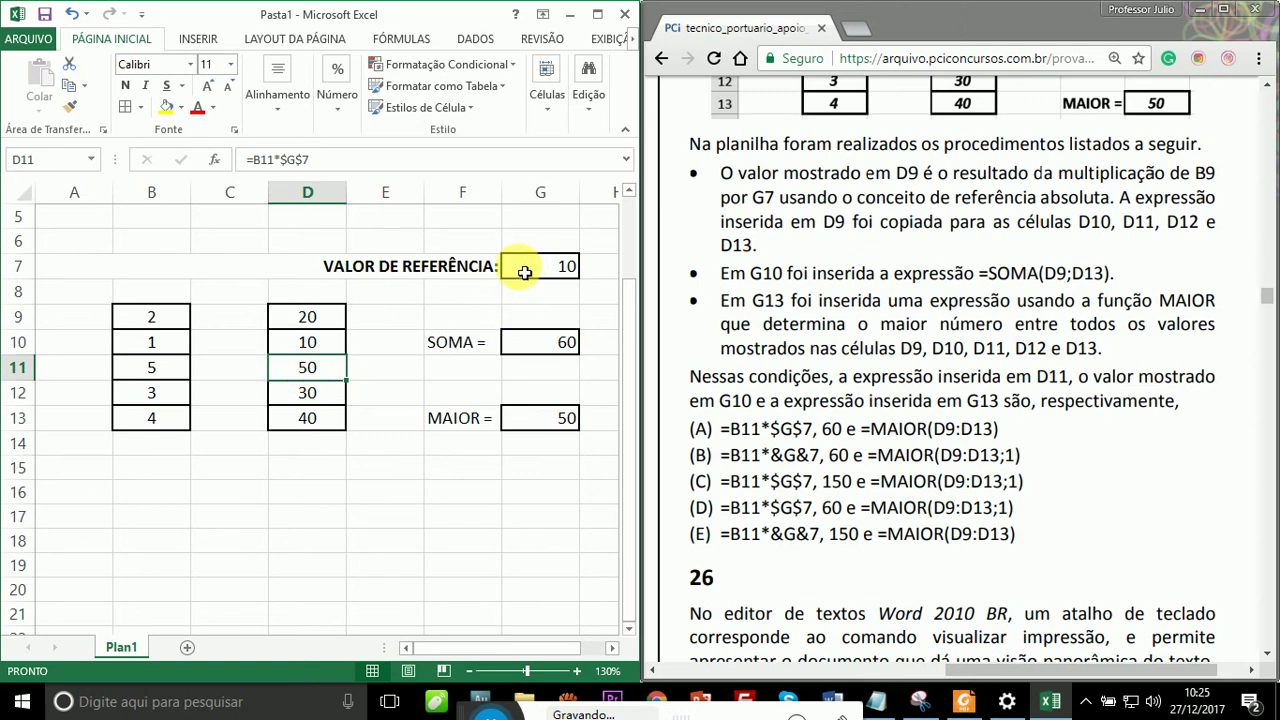
double_click(318, 368)
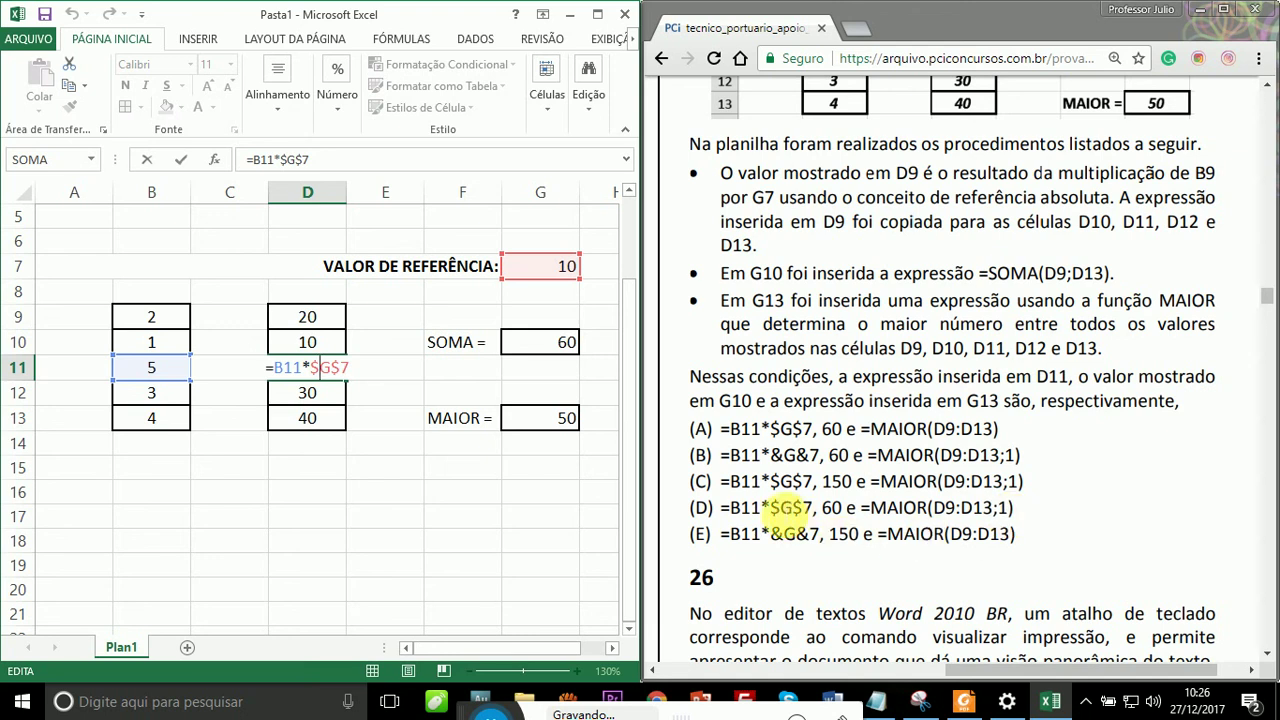
drag(700, 508, 1025, 513)
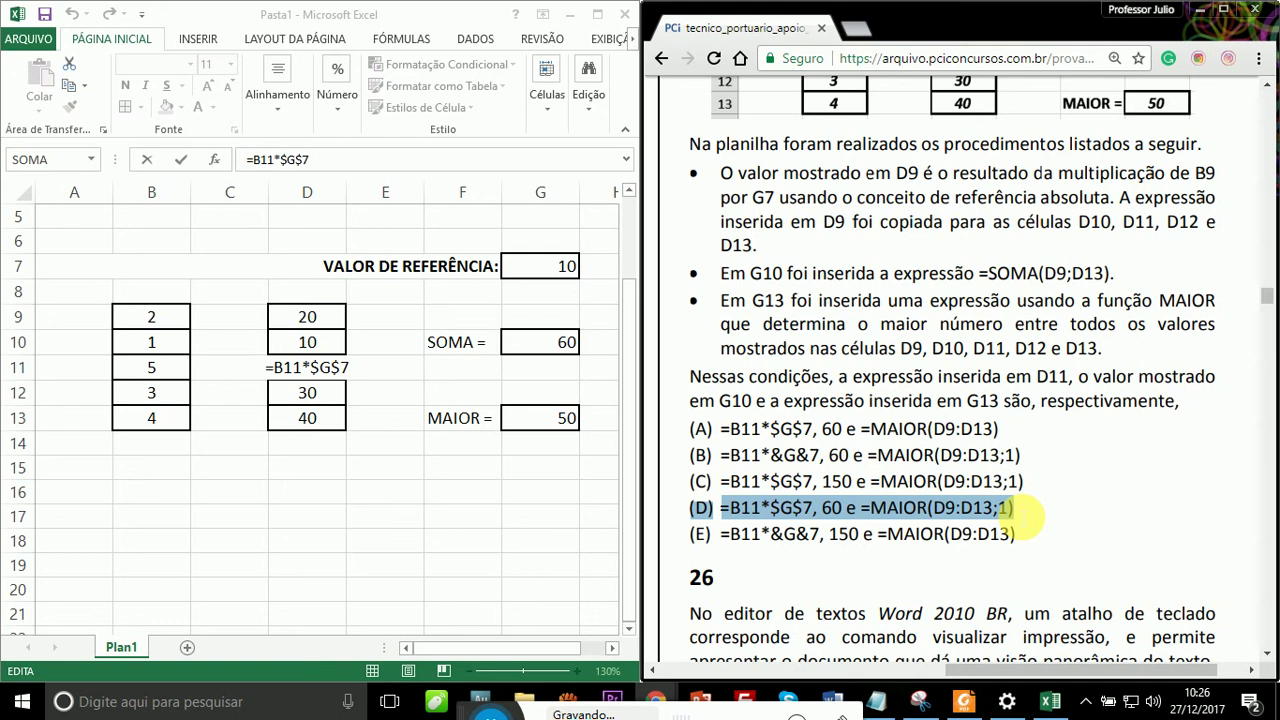